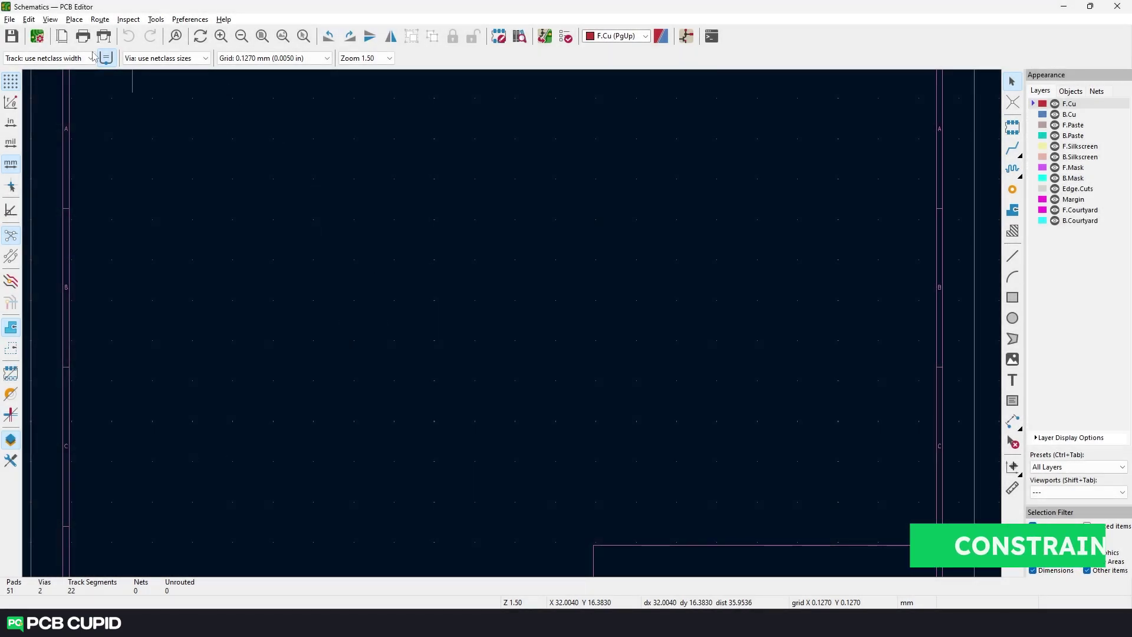
Open Board Setup on the Design Rules > Constraints page
{"action": "left_click", "coordinate": [39, 36]}
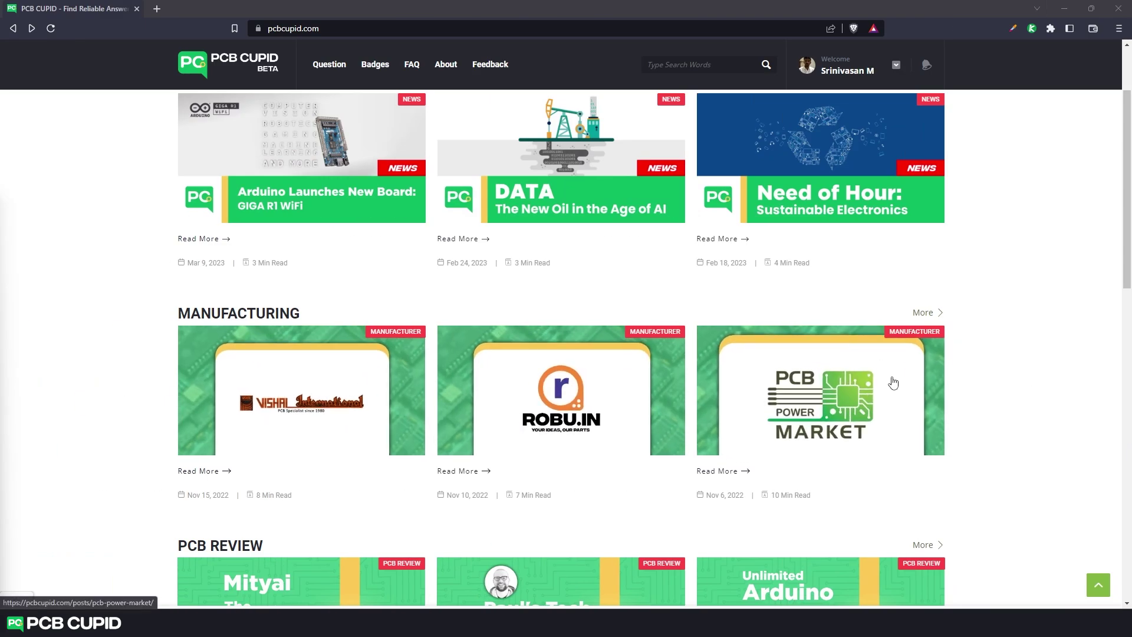
Open PCB Cupid's Manufacturing article category and scroll through its listing
{"action": "left_click", "coordinate": [925, 313]}
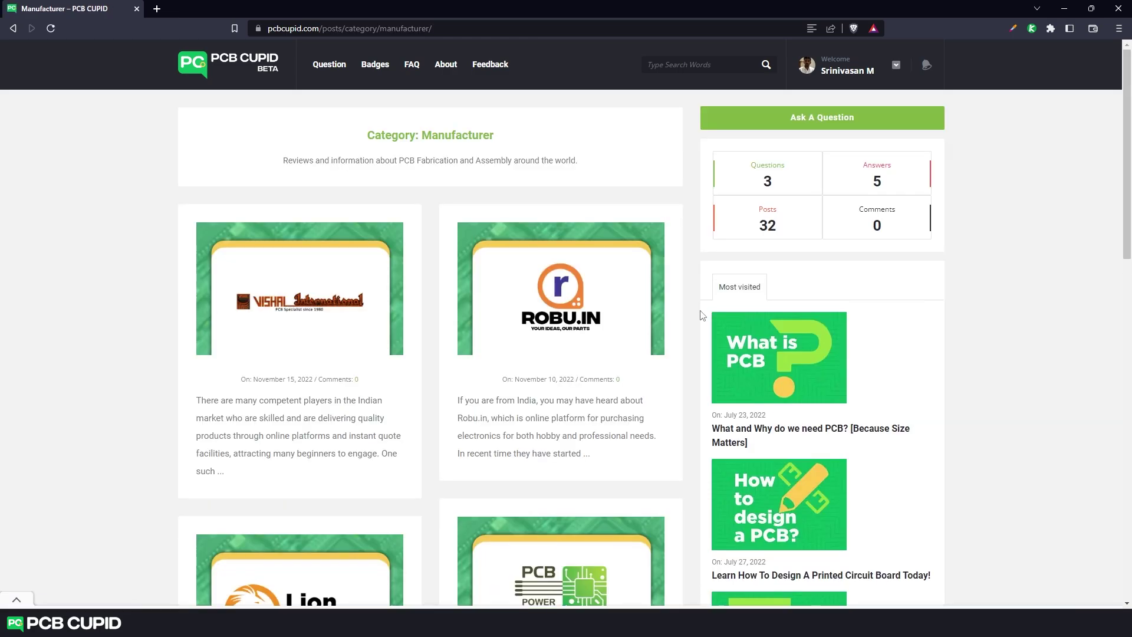
{"action": "scroll", "coordinate": [703, 317], "scroll_direction": "down", "scroll_amount": 3}
{"action": "scroll", "coordinate": [702, 318], "scroll_direction": "up", "scroll_amount": 2}
{"action": "scroll", "coordinate": [703, 324], "scroll_direction": "down", "scroll_amount": 10}
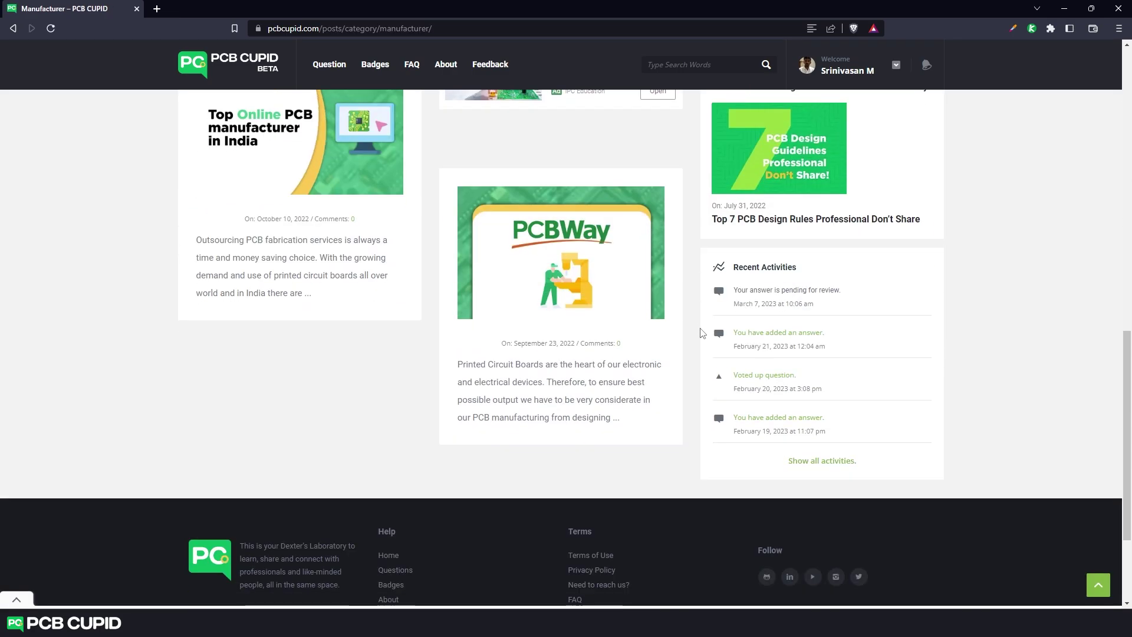
{"action": "scroll", "coordinate": [702, 329], "scroll_direction": "up", "scroll_amount": 12}
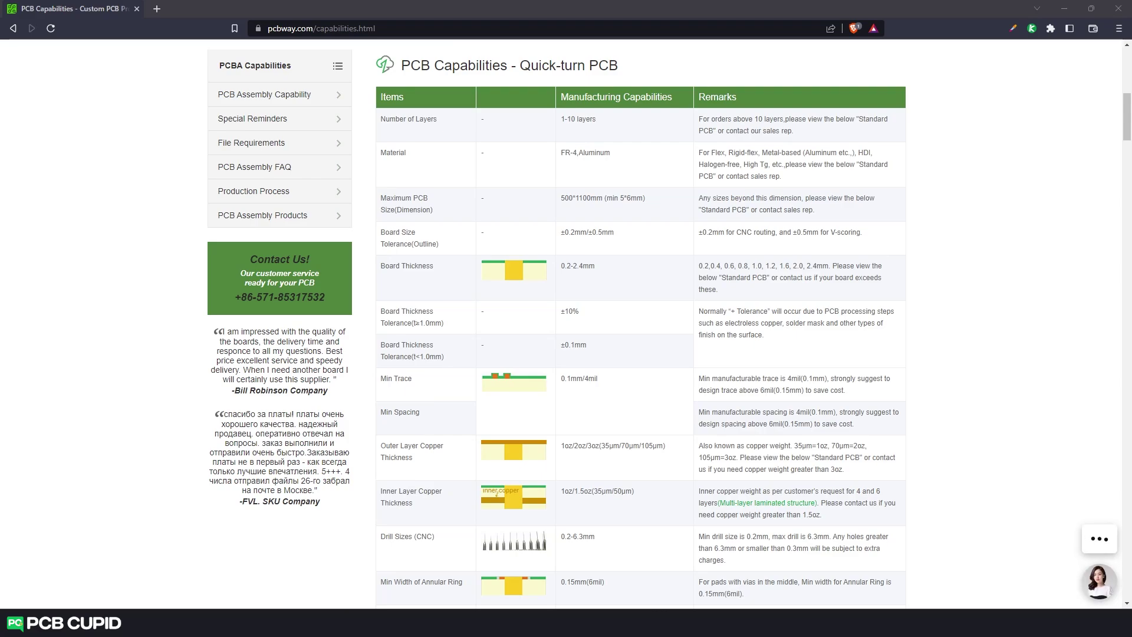
{"action": "scroll", "coordinate": [663, 426], "scroll_direction": "down", "scroll_amount": 2}
{"action": "scroll", "coordinate": [625, 321], "scroll_direction": "up", "scroll_amount": 3}
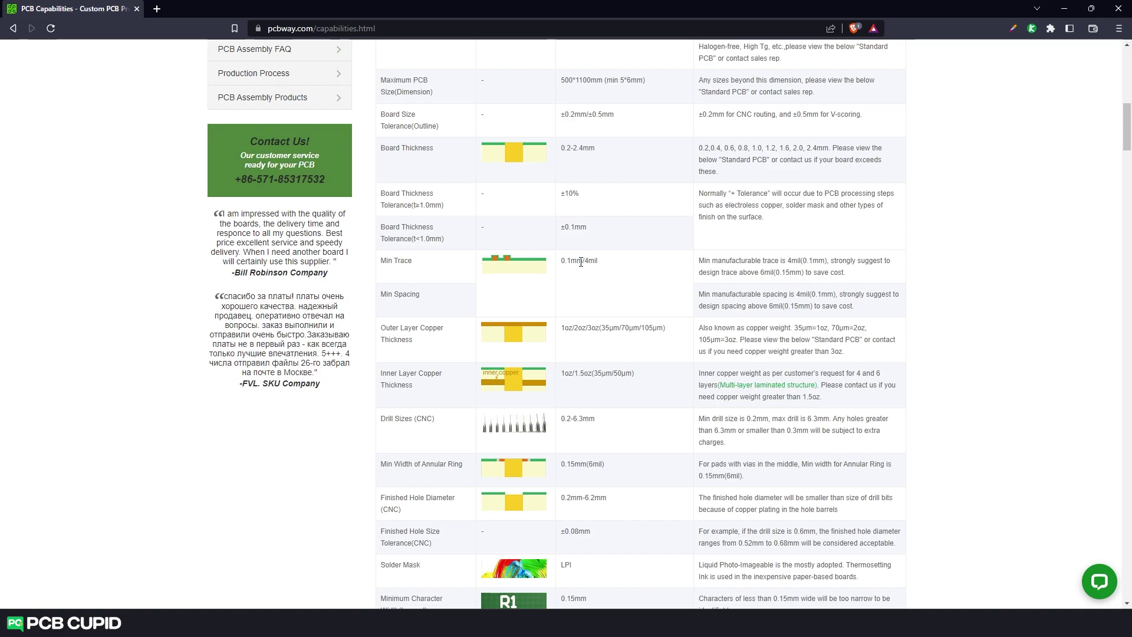
{"action": "left_click_drag", "start_coordinate": [582, 261], "coordinate": [561, 262]}
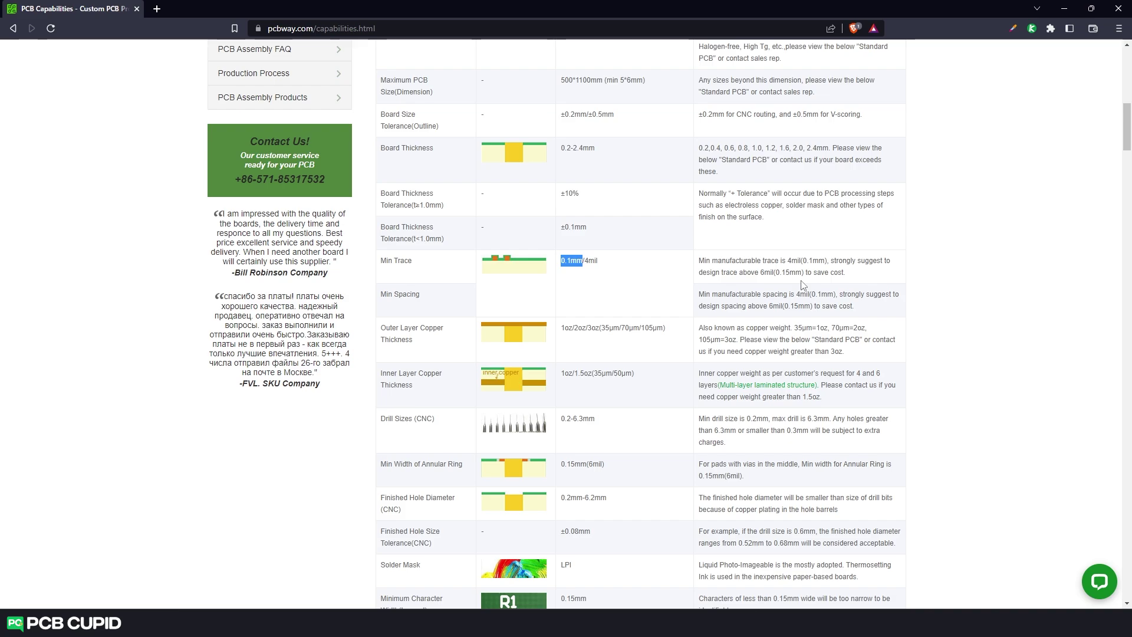
{"action": "left_click_drag", "start_coordinate": [776, 272], "coordinate": [803, 276]}
Enter 0.15 mm for the minimum track width and minimum connection width constraints
{"action": "left_click", "coordinate": [1064, 8]}
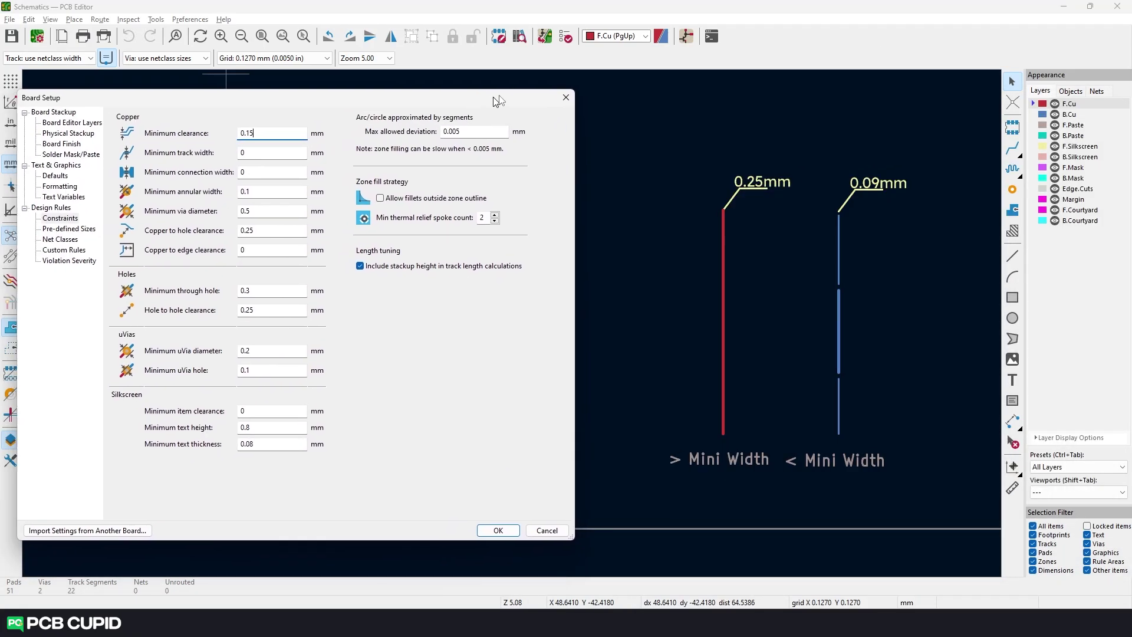
{"action": "key", "text": "Tab"}
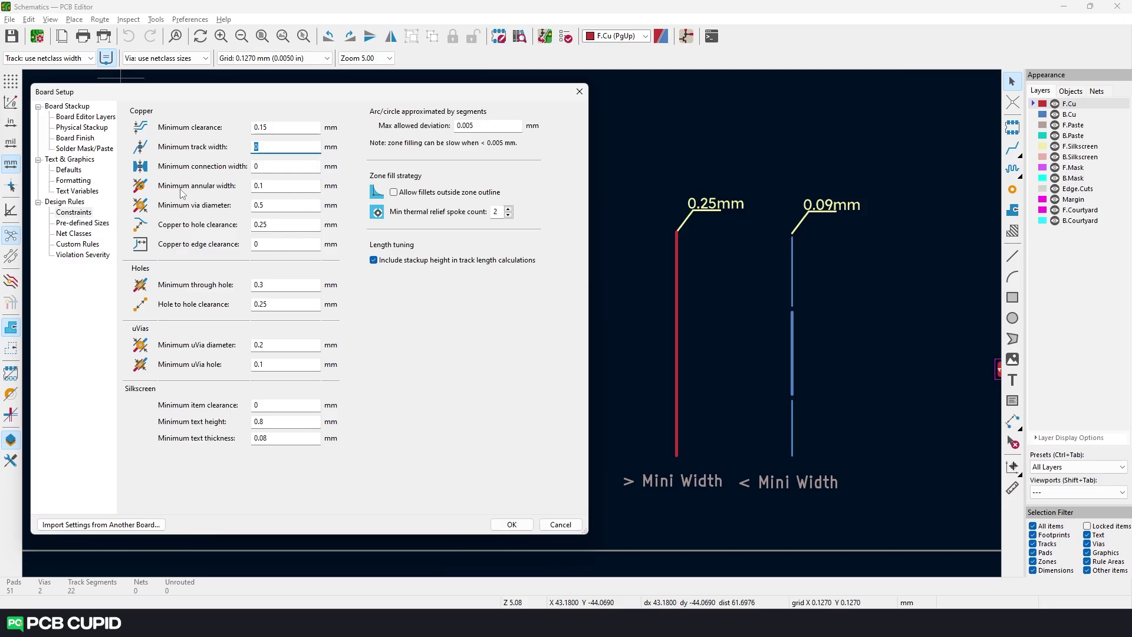
{"action": "type", "text": "0.15"}
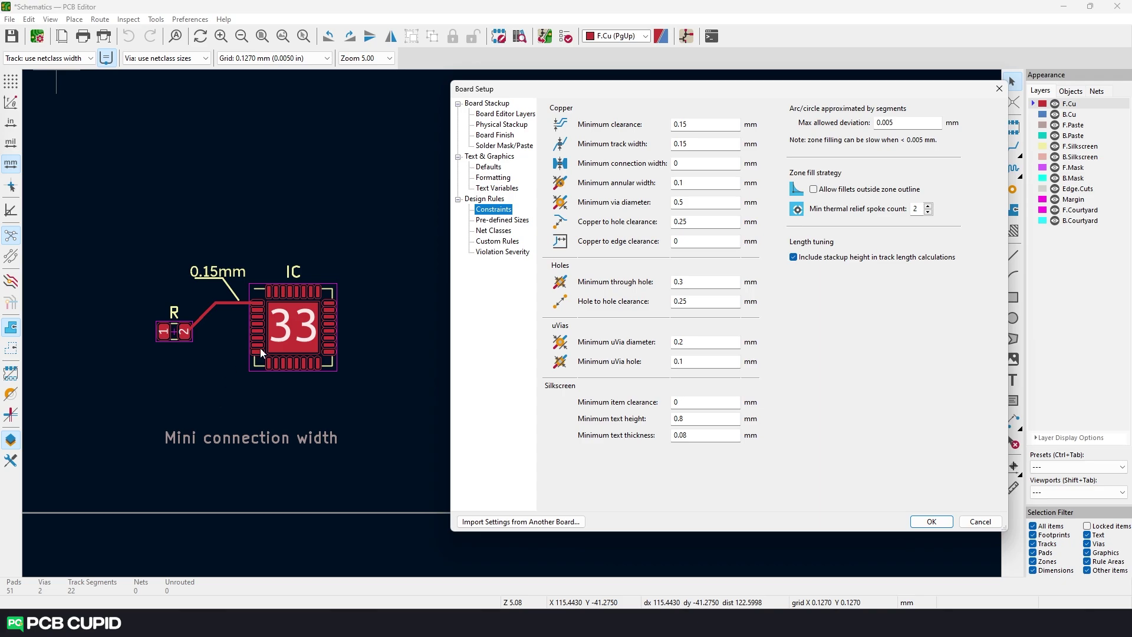
{"action": "left_click", "coordinate": [706, 163]}
{"action": "type", "text": "0.15"}
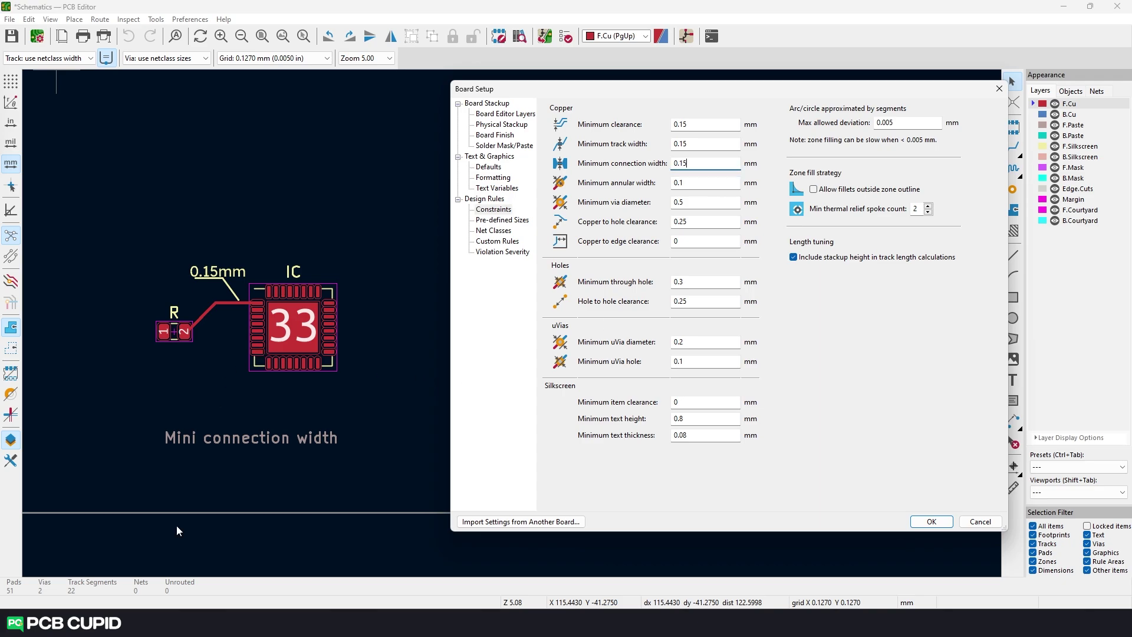
{"action": "left_click_drag", "start_coordinate": [642, 95], "coordinate": [824, 98]}
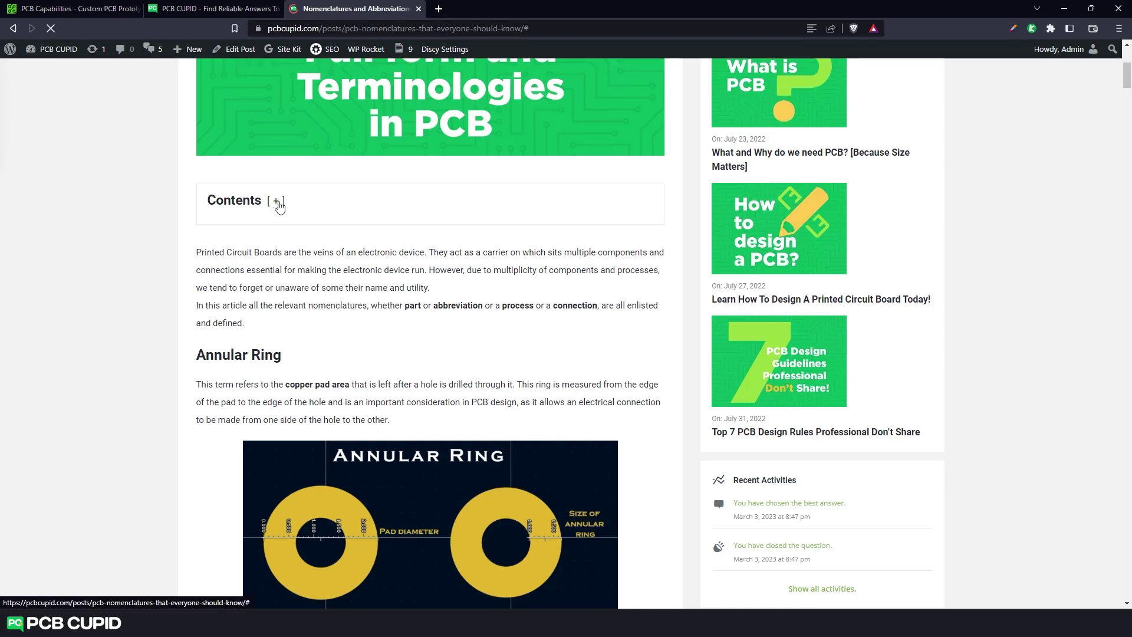
{"action": "scroll", "coordinate": [575, 269], "scroll_direction": "down", "scroll_amount": 4}
{"action": "scroll", "coordinate": [477, 314], "scroll_direction": "up", "scroll_amount": 1}
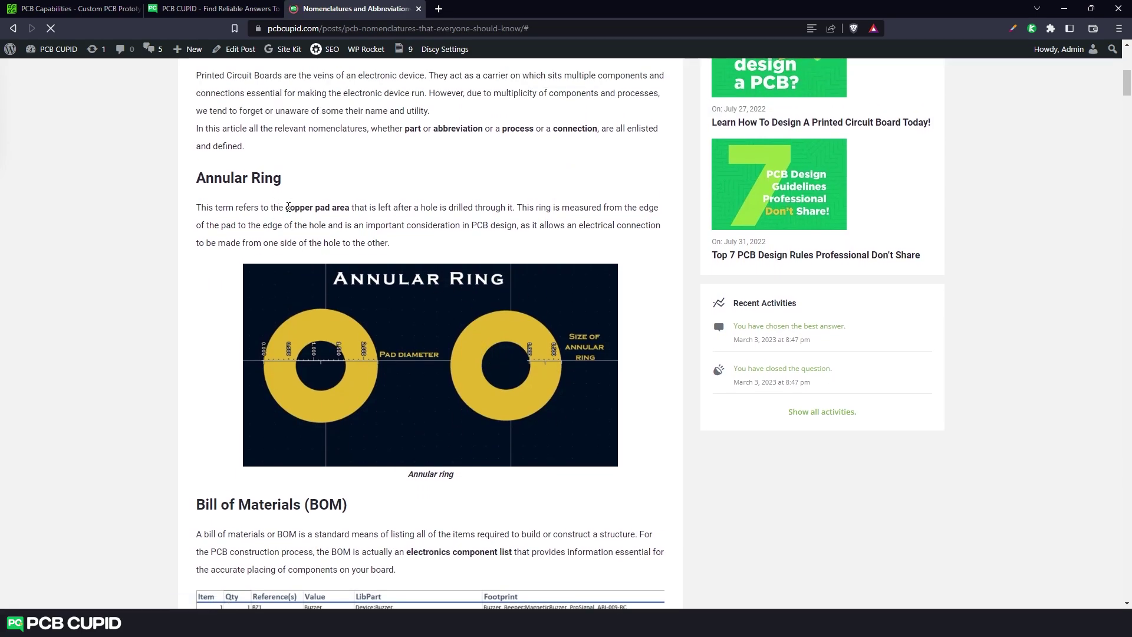
{"action": "left_click_drag", "start_coordinate": [286, 207], "coordinate": [350, 209]}
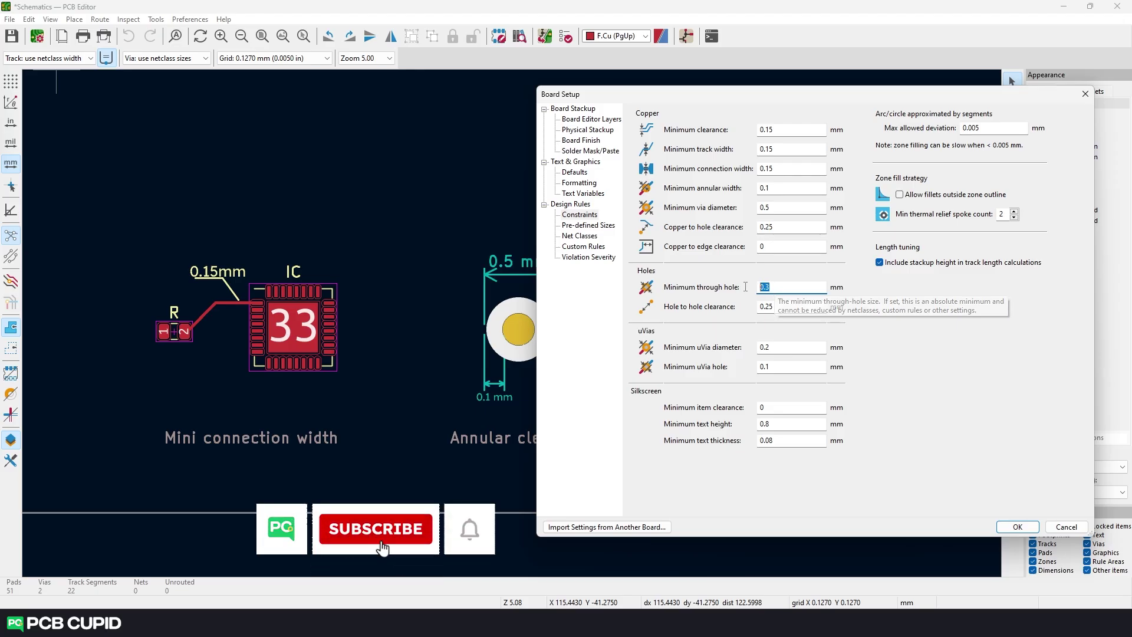
Review the through-hole, via and annular-width limits, then set copper-to-edge clearance to 0.25 mm
{"action": "left_click", "coordinate": [769, 287]}
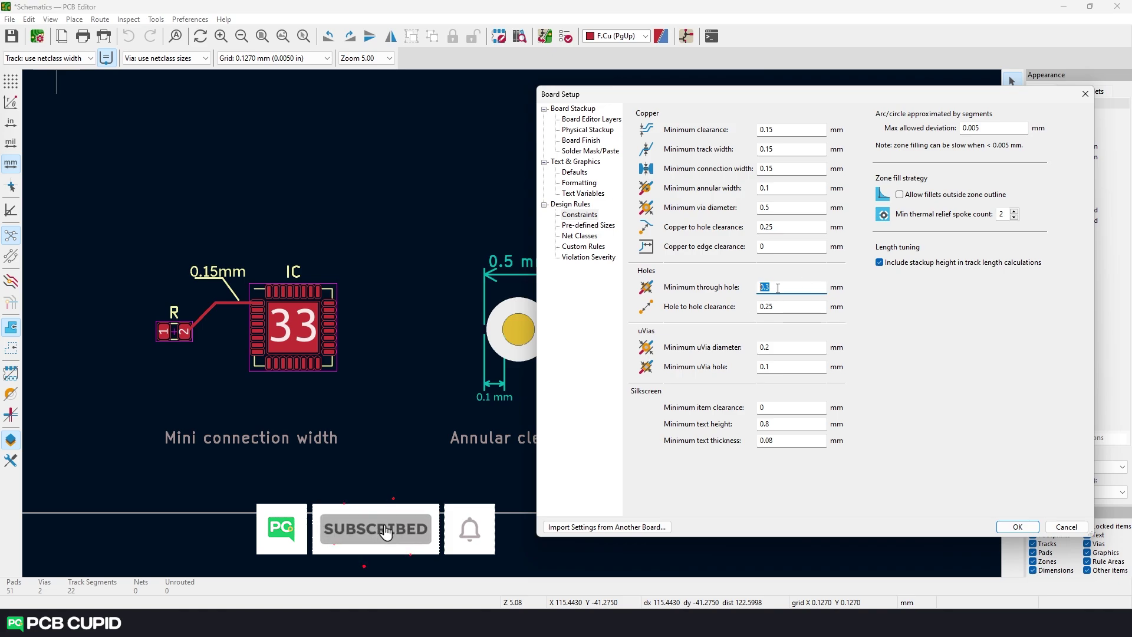
{"action": "left_click", "coordinate": [775, 207]}
{"action": "left_click", "coordinate": [775, 188]}
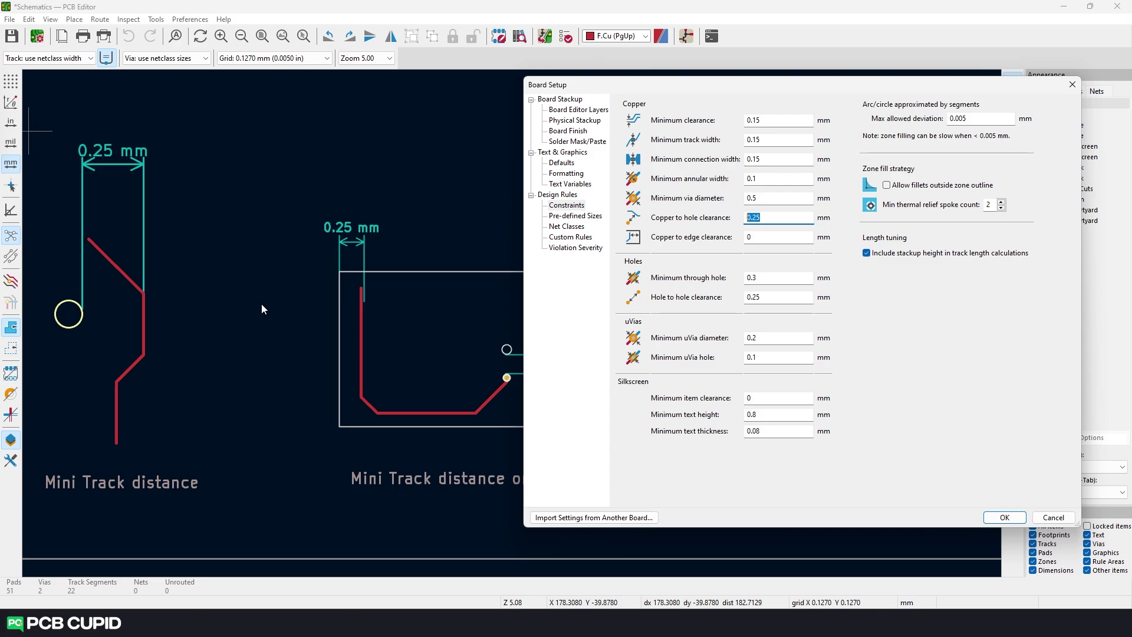
{"action": "left_click", "coordinate": [750, 236]}
{"action": "left_click_drag", "start_coordinate": [748, 89], "coordinate": [863, 86]}
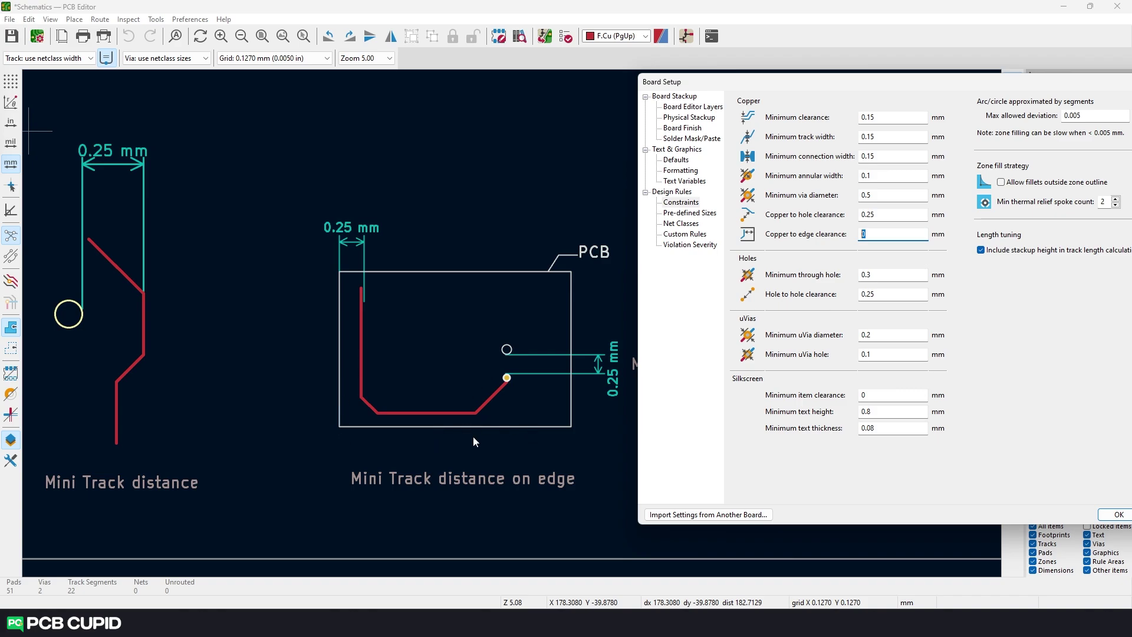
{"action": "left_click_drag", "start_coordinate": [708, 81], "coordinate": [279, 101]}
{"action": "type", "text": "0.25"}
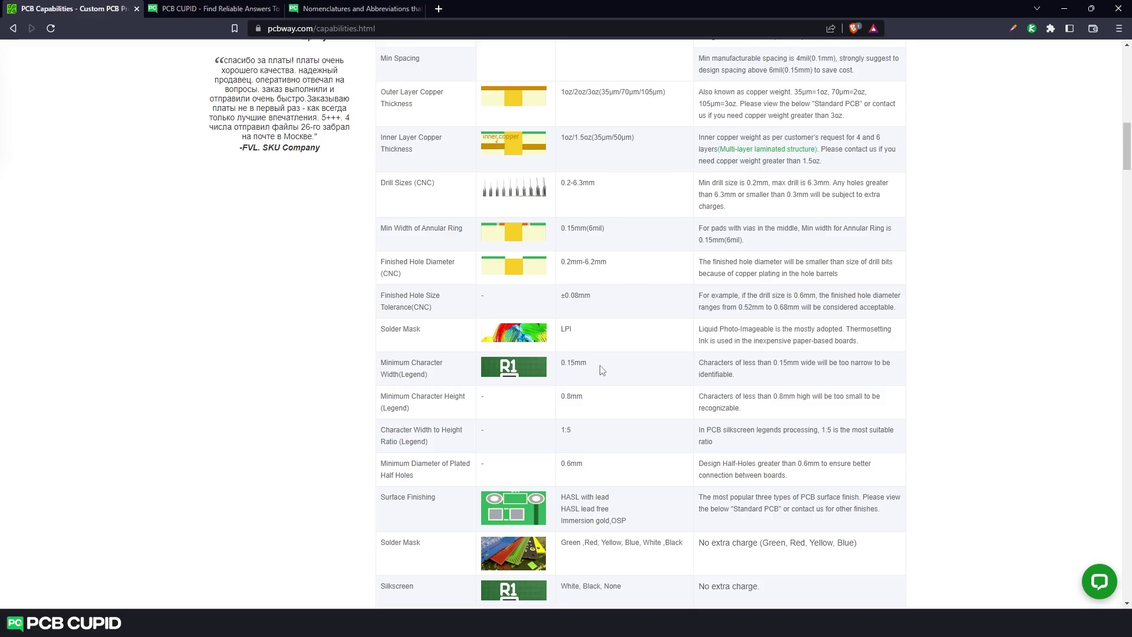
Check PCBWay's 0.15 mm minimum character width and 0.8 mm height, then return to Board Setup
{"action": "double_click", "coordinate": [562, 365]}
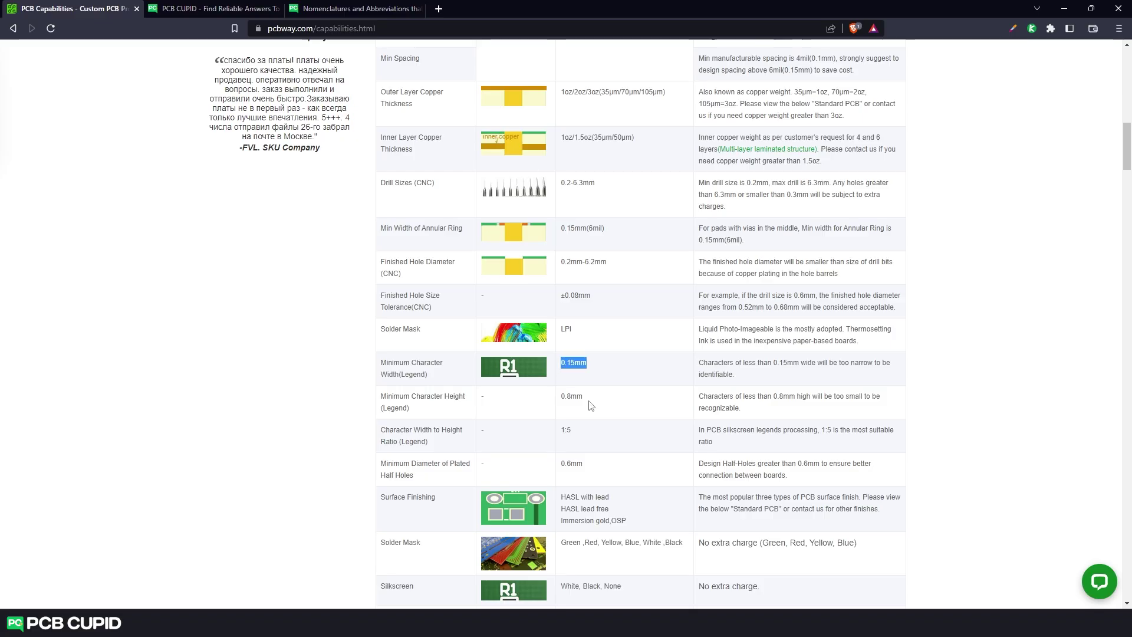
{"action": "double_click", "coordinate": [562, 397]}
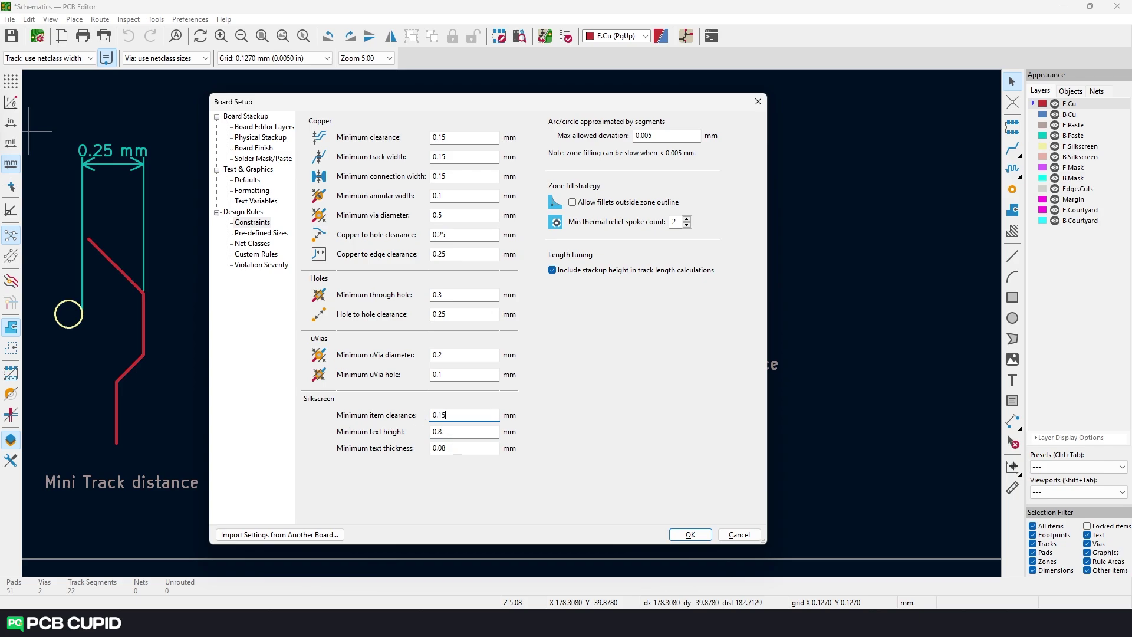
{"action": "key", "text": "Tab"}
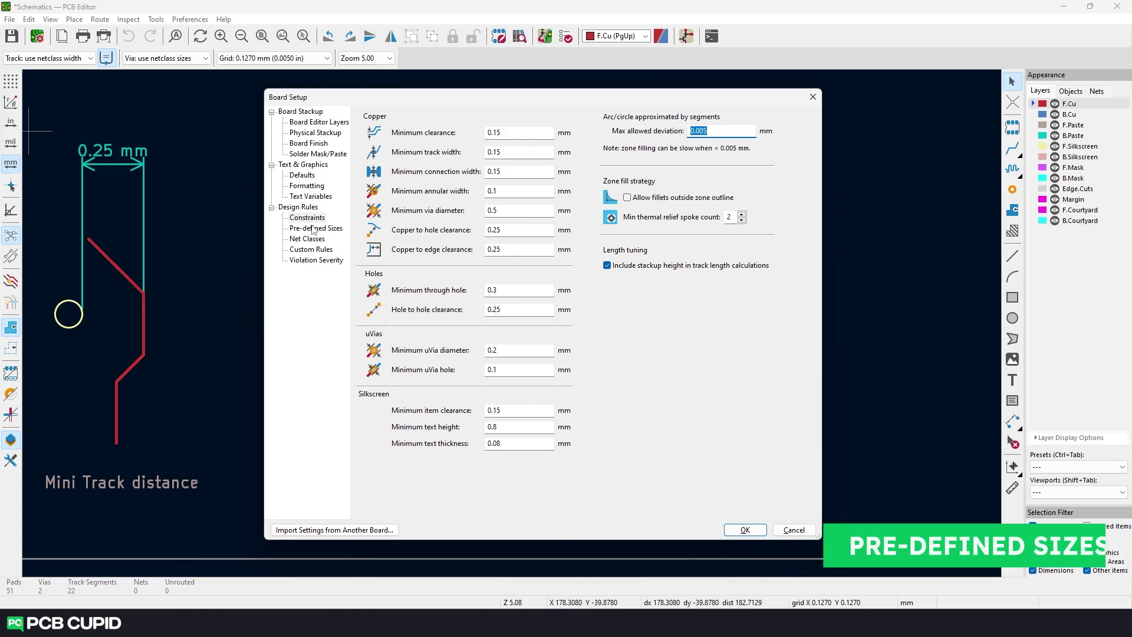
Show the Pre-defined Sizes page and focus its empty track widths list
{"action": "left_click", "coordinate": [317, 229]}
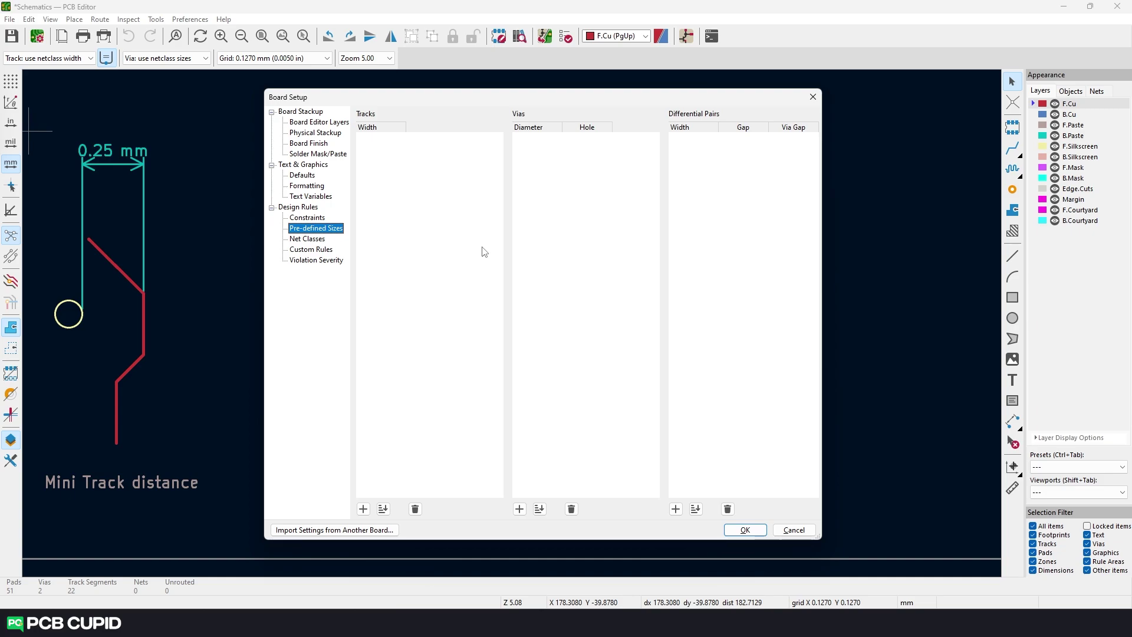
{"action": "left_click", "coordinate": [467, 241]}
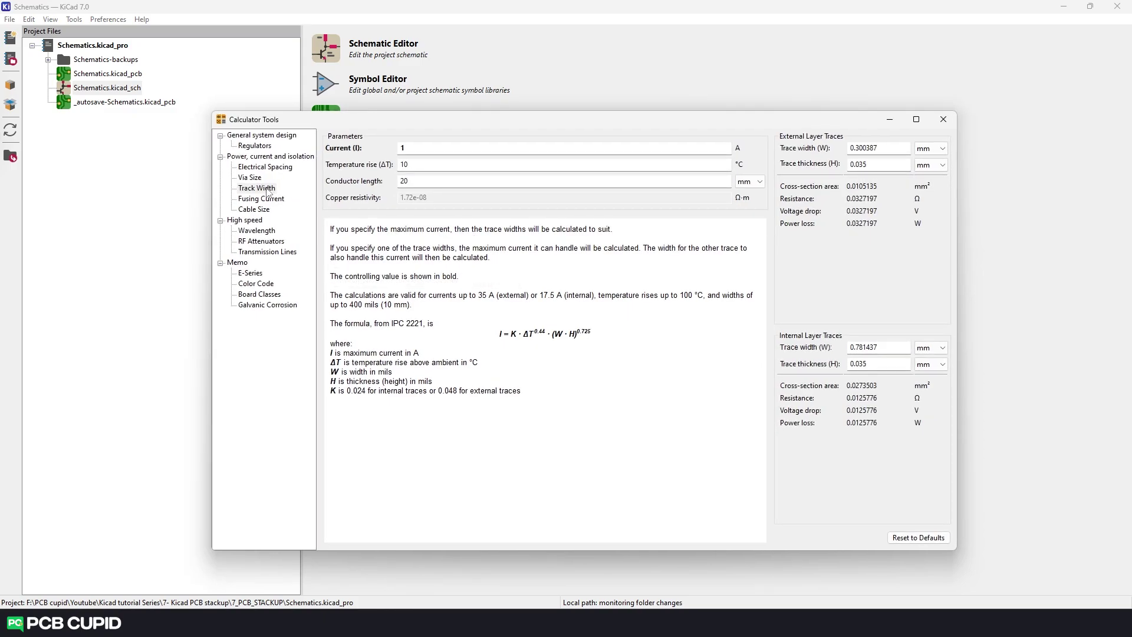
Open the Track Width calculator and try a current of 0.5 A
{"action": "left_click", "coordinate": [266, 189]}
{"action": "left_click", "coordinate": [513, 314]}
{"action": "left_click", "coordinate": [423, 149]}
{"action": "key", "text": "BackSpace"}
{"action": "type", "text": "0.5"}
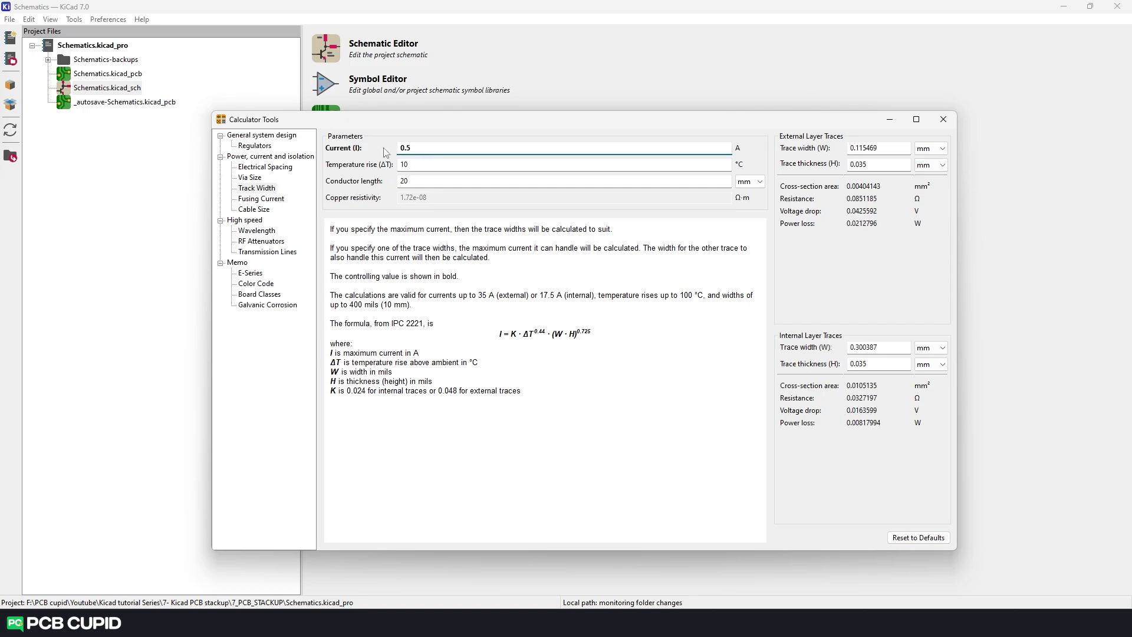
Restore the current to 1 A, giving a 0.300387 mm external trace width
{"action": "left_click", "coordinate": [856, 148]}
{"action": "left_click", "coordinate": [884, 150]}
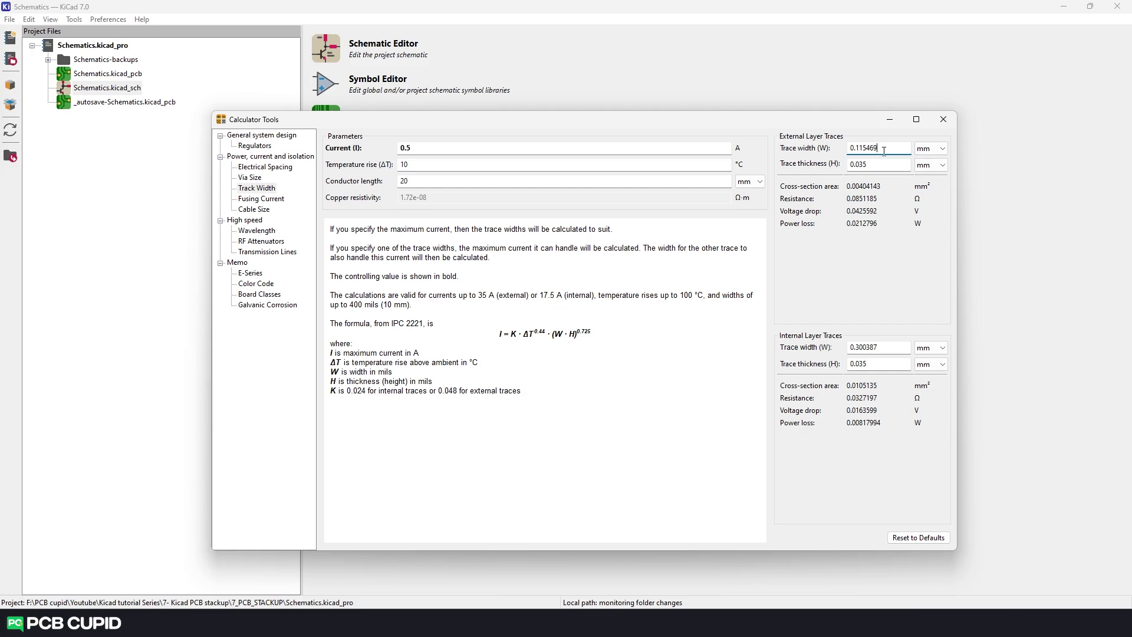
{"action": "key", "text": "ctrl+a"}
{"action": "type", "text": "0.300387"}
{"action": "left_click", "coordinate": [512, 169]}
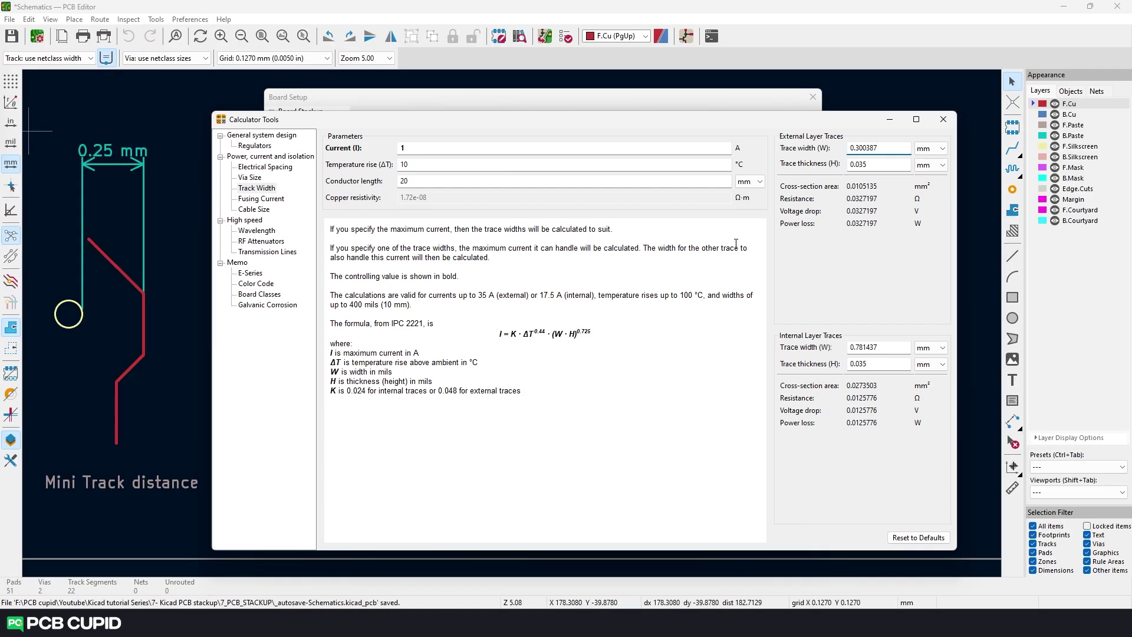
Compare the calculator's trace thickness with PCBWay's 35, 70 and 105 µm outer copper options
{"action": "double_click", "coordinate": [886, 164]}
{"action": "left_click", "coordinate": [885, 167]}
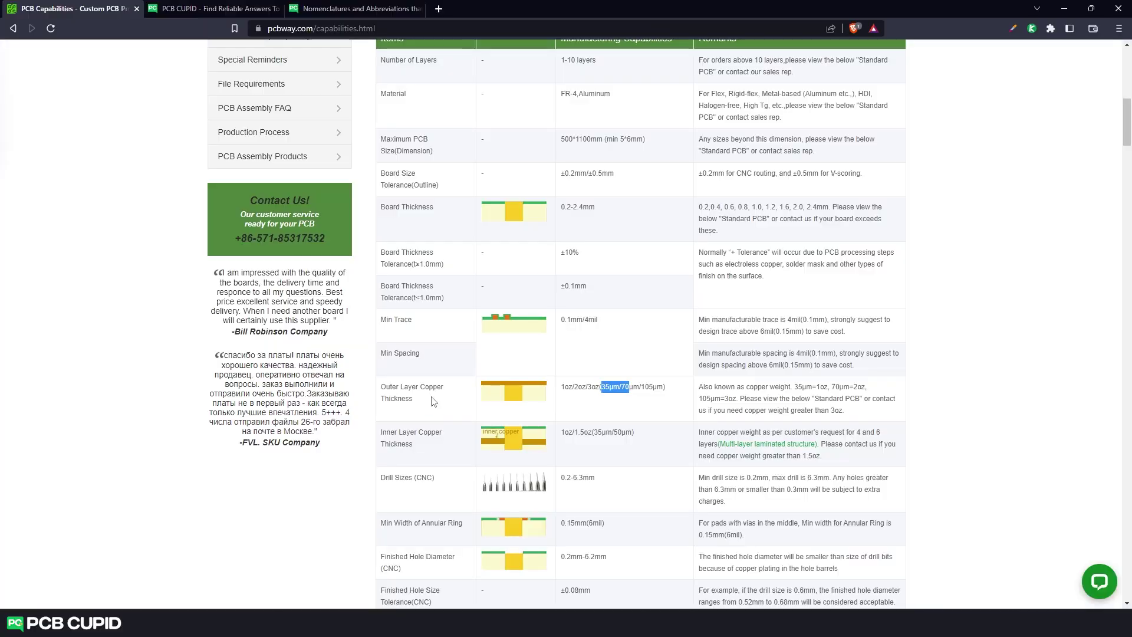
{"action": "left_click_drag", "start_coordinate": [437, 404], "coordinate": [396, 387]}
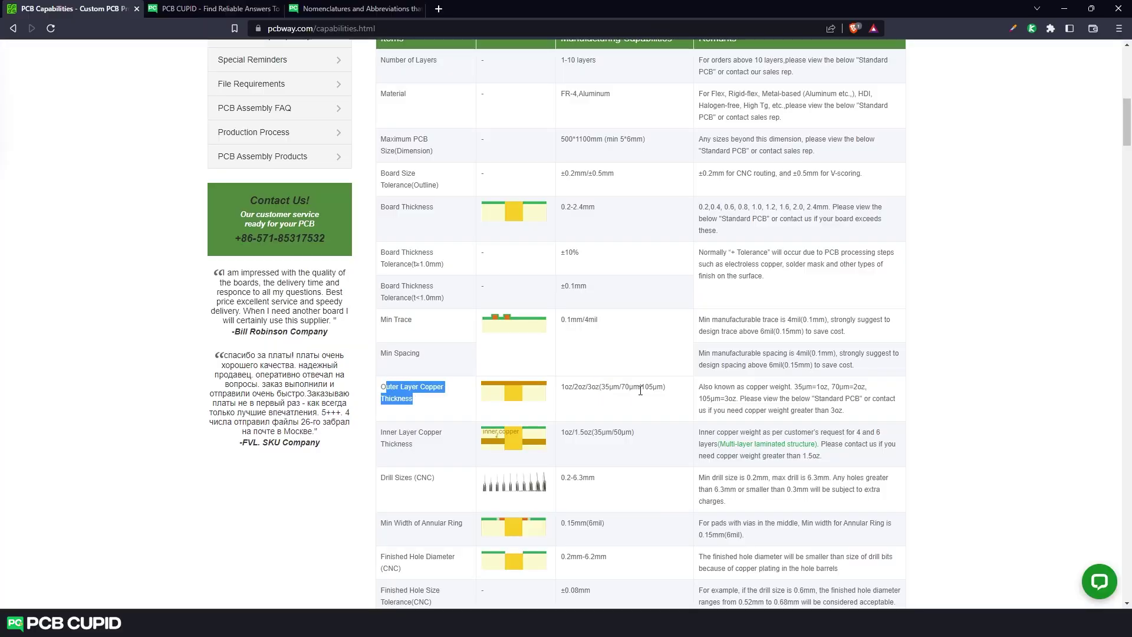
{"action": "left_click", "coordinate": [561, 389]}
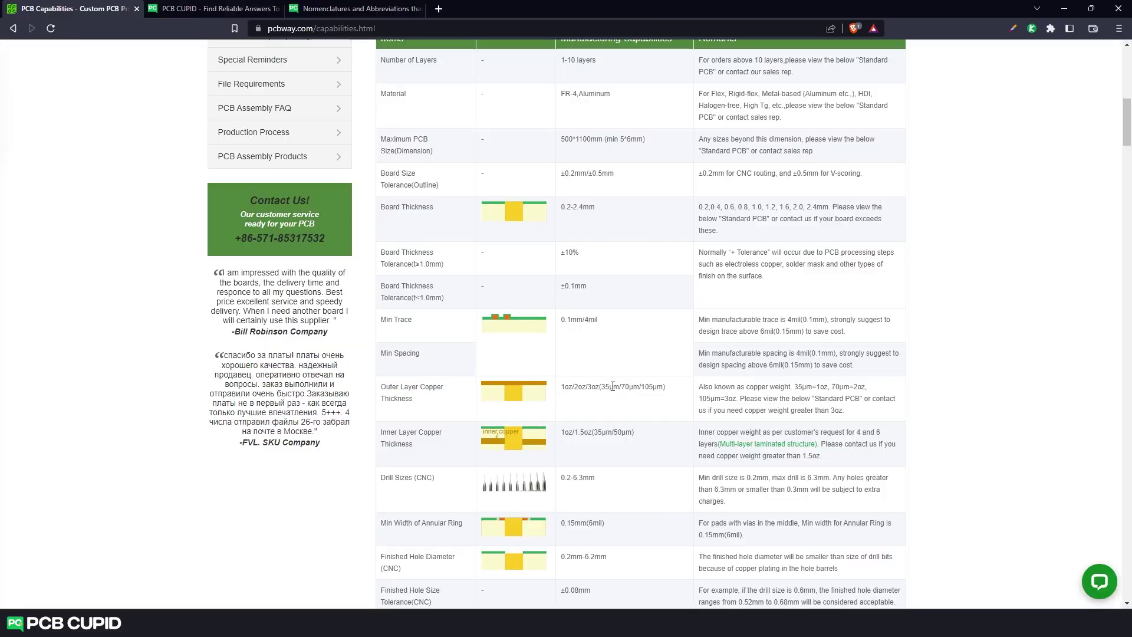
{"action": "double_click", "coordinate": [623, 385]}
{"action": "left_click_drag", "start_coordinate": [641, 386], "coordinate": [607, 382]}
{"action": "left_click", "coordinate": [637, 411]}
{"action": "double_click", "coordinate": [612, 388]}
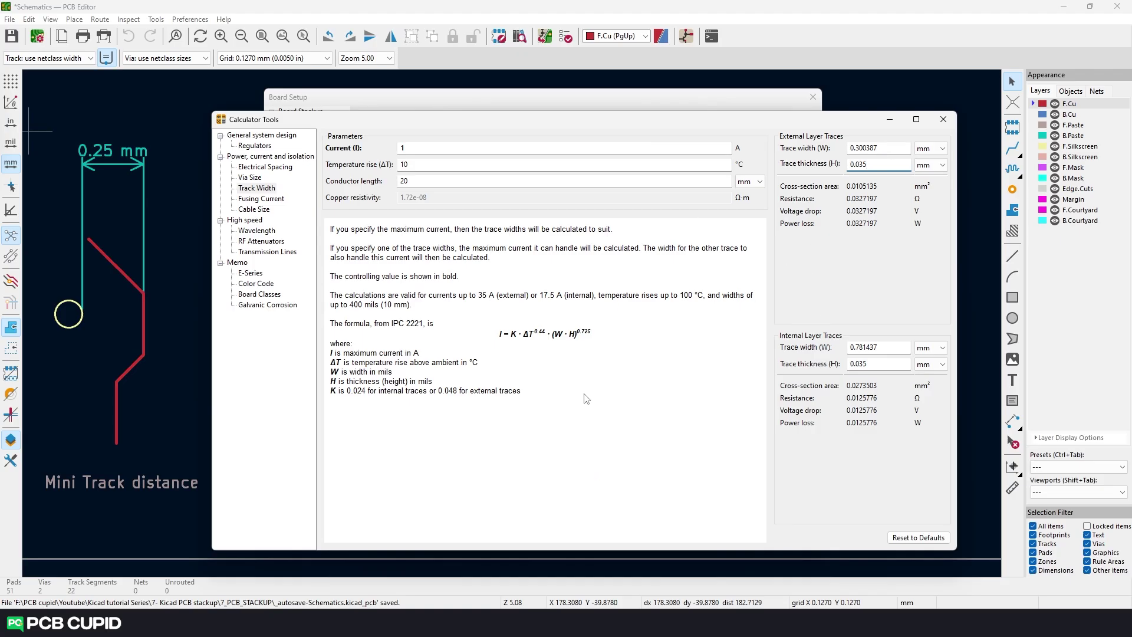
Select the 0.300387 mm external trace width result in the calculator
{"action": "left_click", "coordinate": [872, 148]}
{"action": "key", "text": "Tab"}
{"action": "key", "text": "shift+Tab"}
Drop the empty row so track widths read 0.3 mm and 0.5 mm, then show Net Classes
{"action": "left_click", "coordinate": [890, 119]}
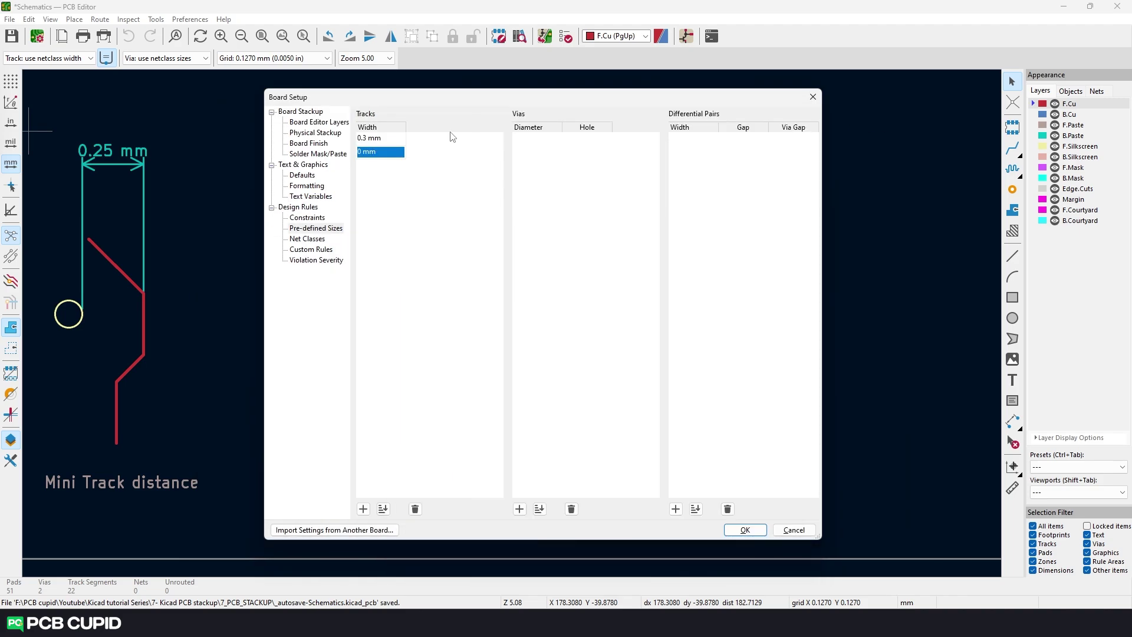
{"action": "left_click", "coordinate": [415, 510]}
{"action": "key", "text": "F2"}
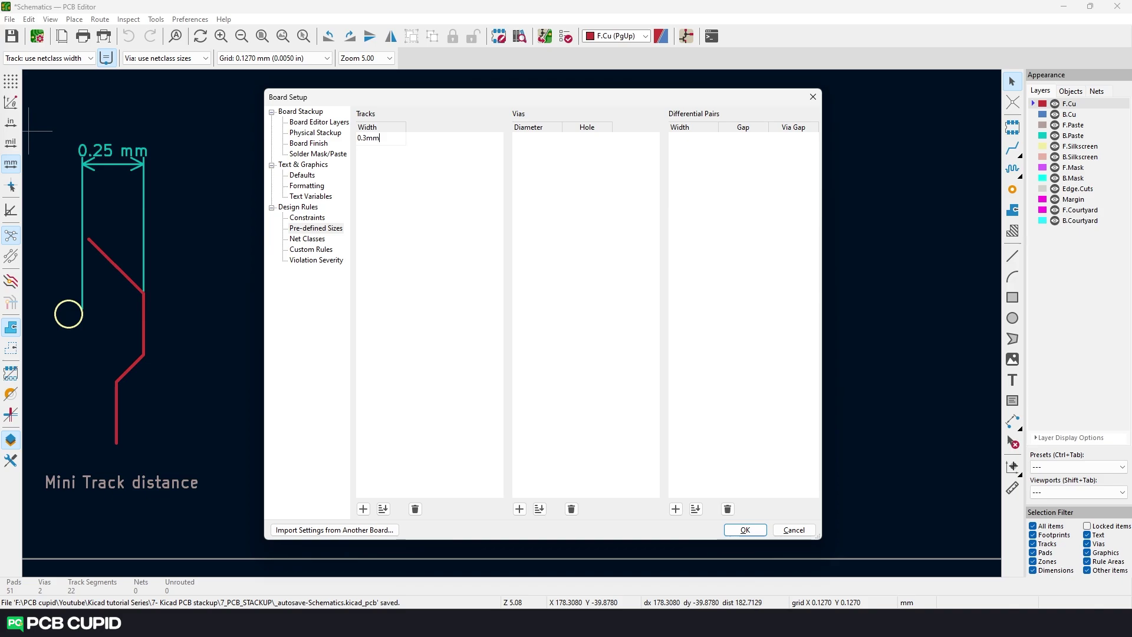
{"action": "left_click", "coordinate": [364, 509]}
{"action": "type", "text": "0.5"}
{"action": "key", "text": "Return"}
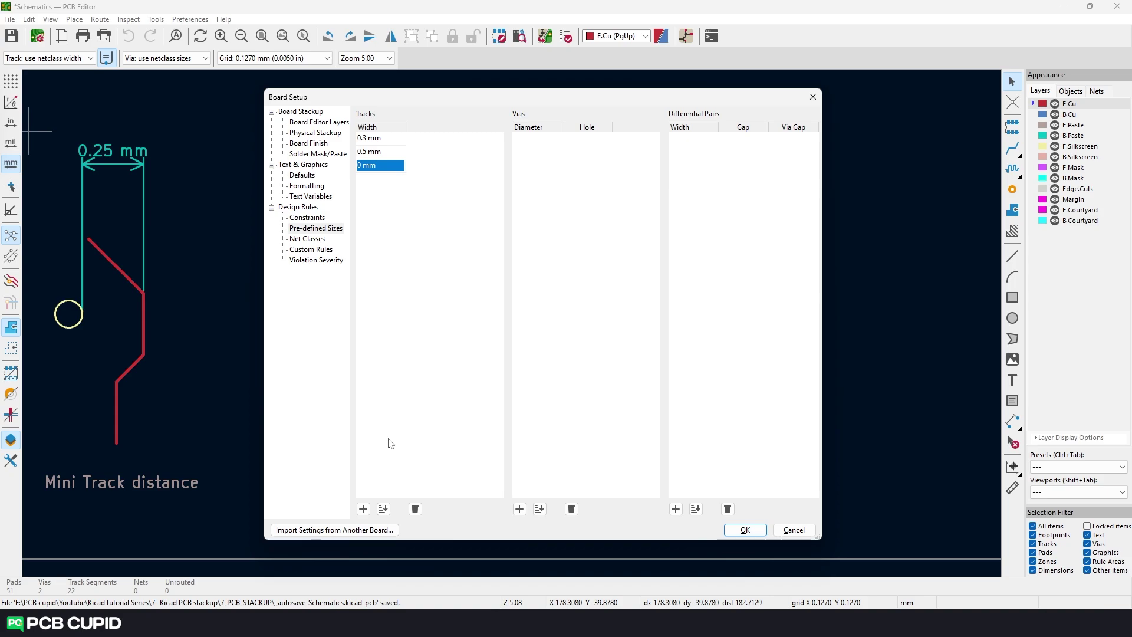
{"action": "left_click", "coordinate": [307, 238]}
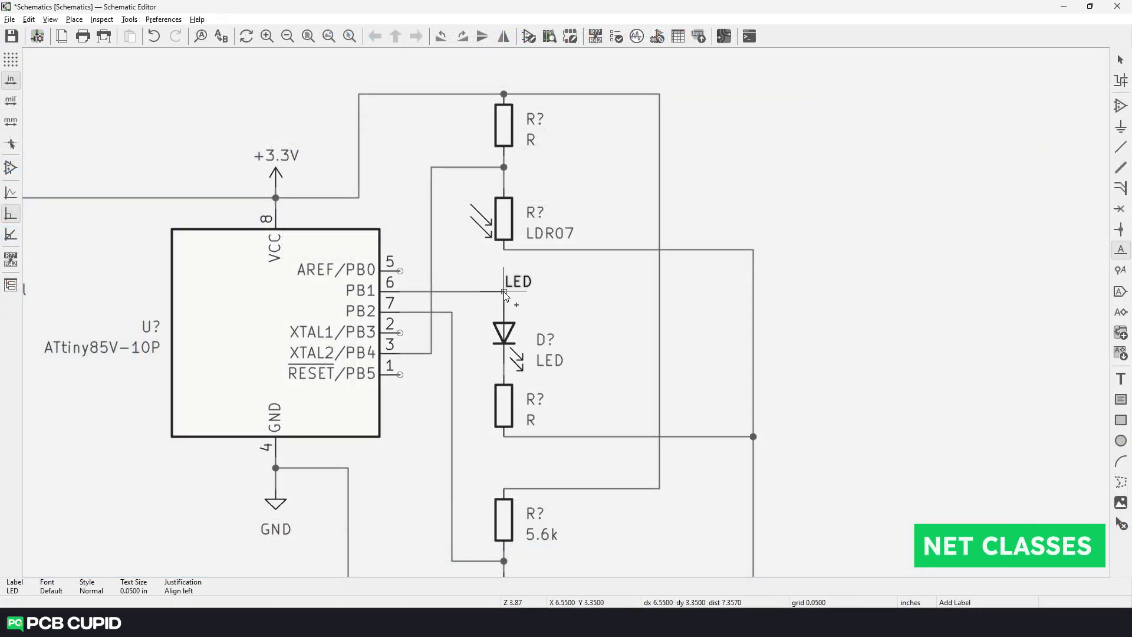
Place the LED label on the PB1 wire and select that wire to check its net
{"action": "left_click", "coordinate": [504, 289]}
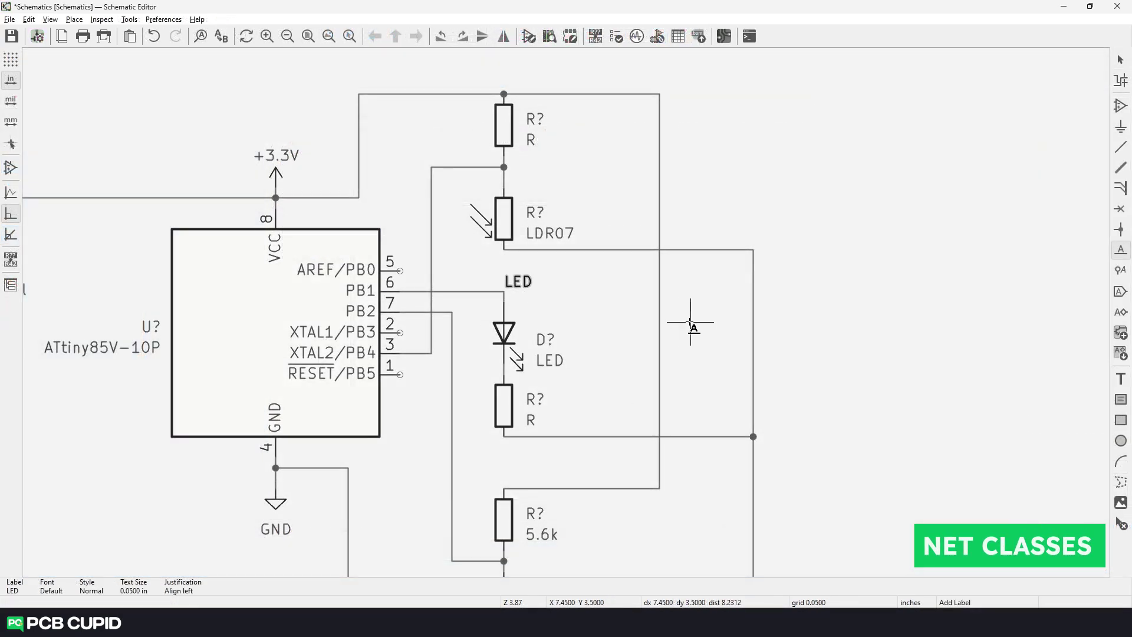
{"action": "key", "text": "Escape"}
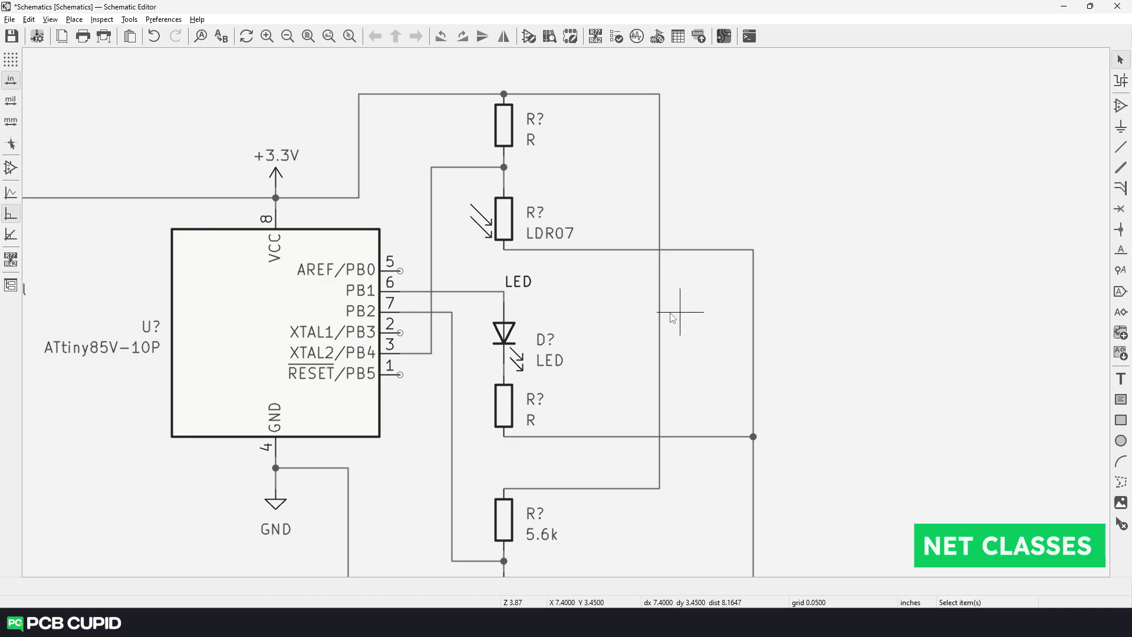
{"action": "left_click", "coordinate": [463, 292]}
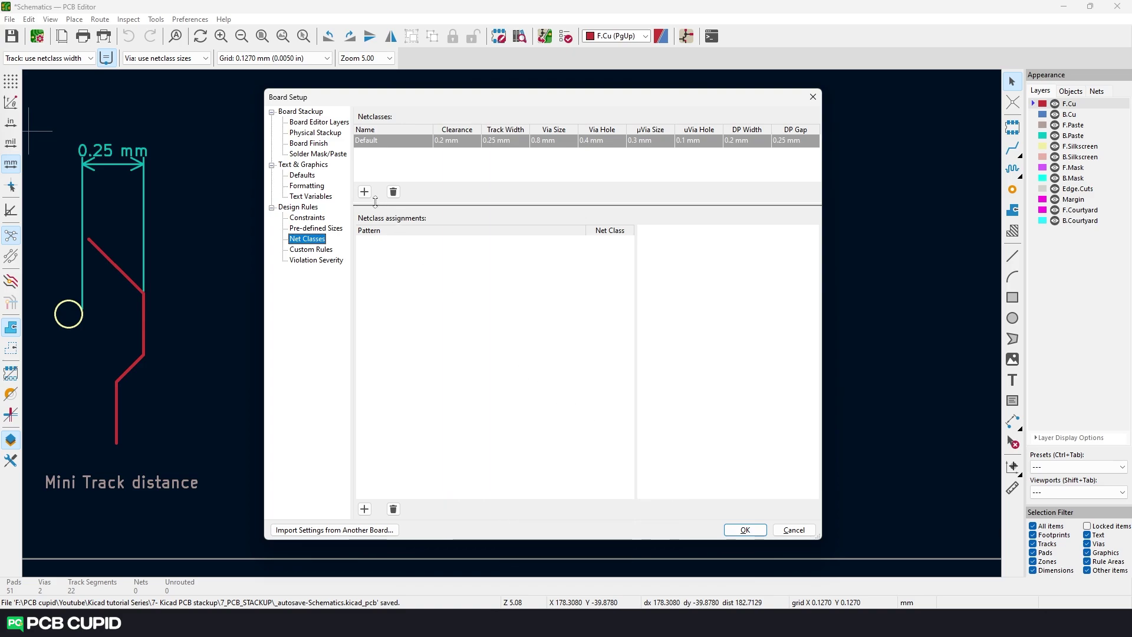
Add two new net classes to Board Setup named 'signal' and 'power'
{"action": "left_click", "coordinate": [366, 193]}
{"action": "type", "text": "signal"}
{"action": "key", "text": "Return"}
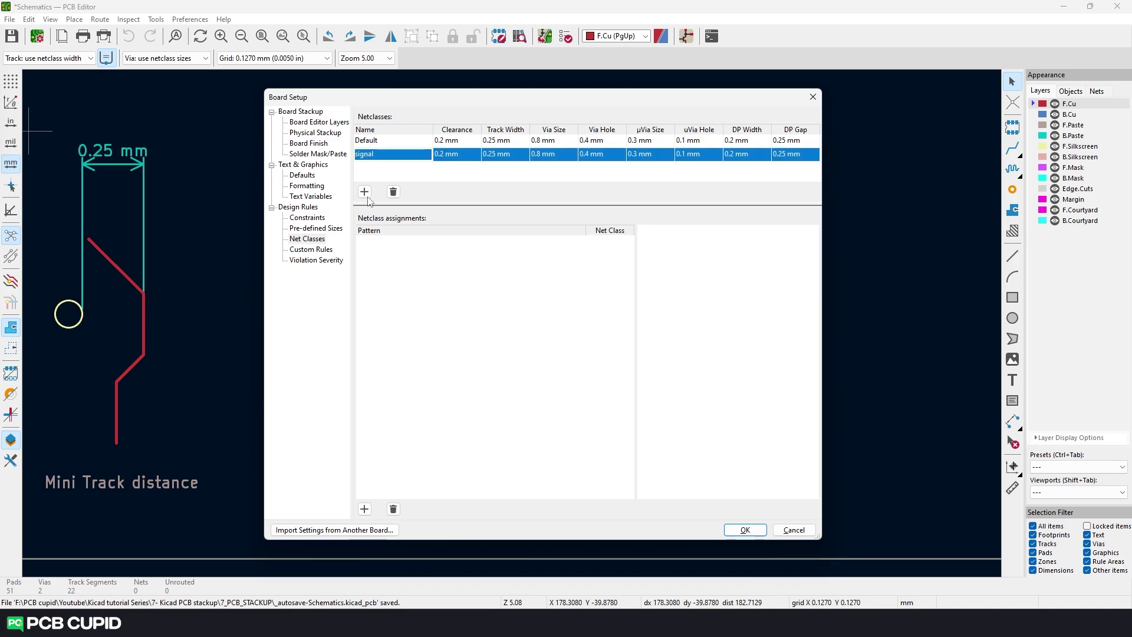
{"action": "left_click", "coordinate": [365, 195]}
{"action": "type", "text": "power"}
{"action": "key", "text": "Return"}
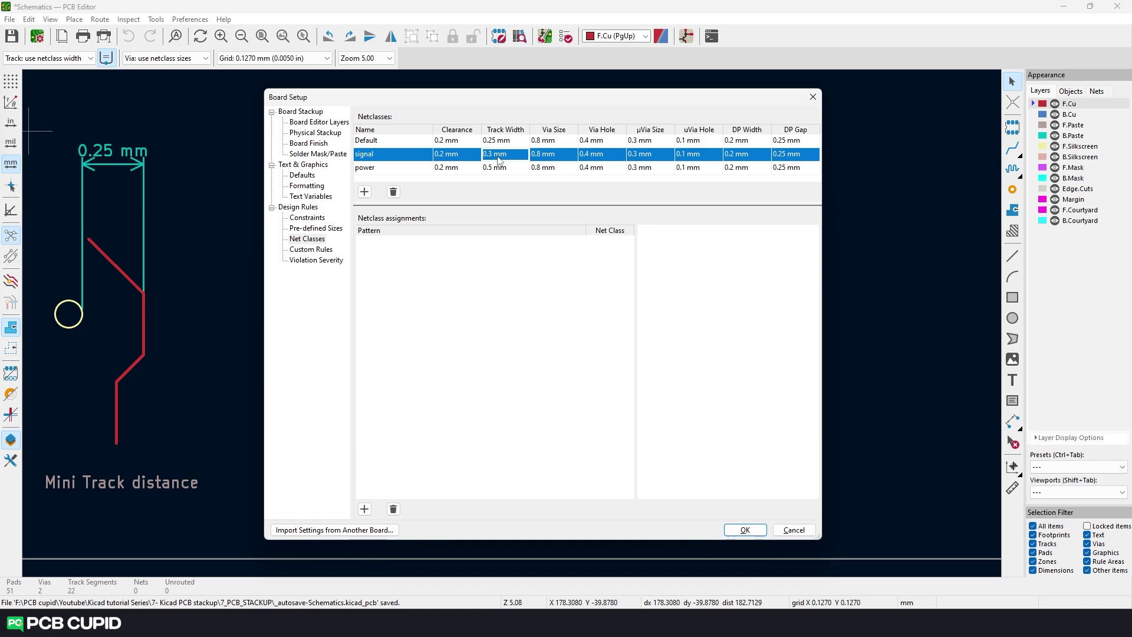
Keep the new net classes and route a 0.3 mm test track above the board outline
{"action": "key", "text": "Return"}
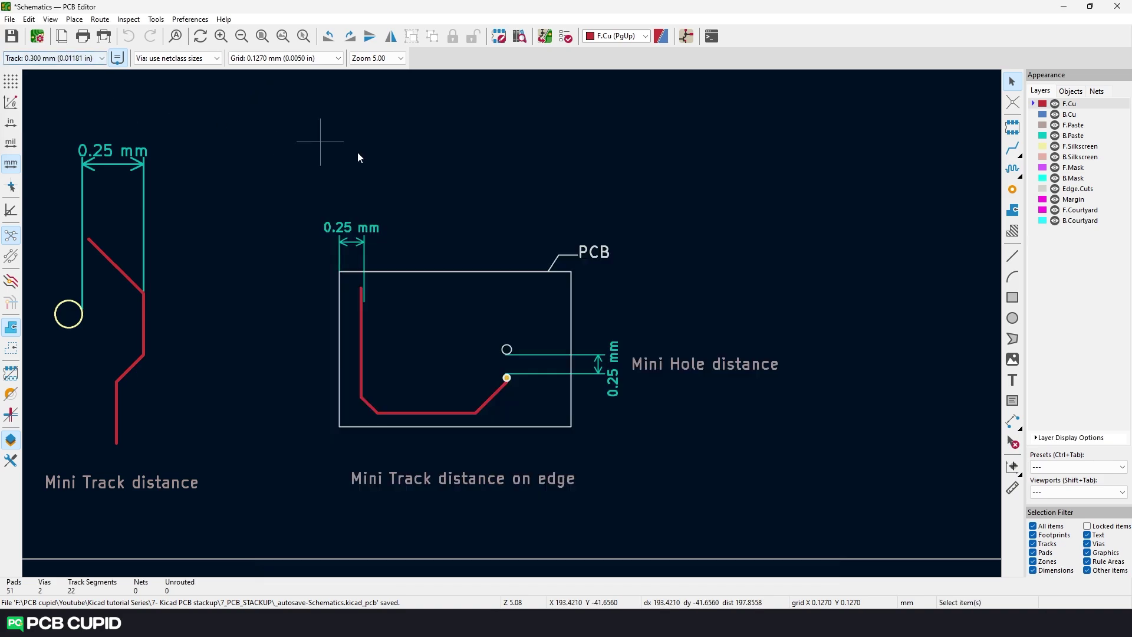
{"action": "key", "text": "x"}
{"action": "left_click", "coordinate": [361, 152]}
{"action": "double_click", "coordinate": [519, 144]}
Switch the track width to 0.5 mm and route a second, wider test track
{"action": "left_click", "coordinate": [88, 58]}
{"action": "left_click", "coordinate": [53, 88]}
{"action": "left_click", "coordinate": [362, 176]}
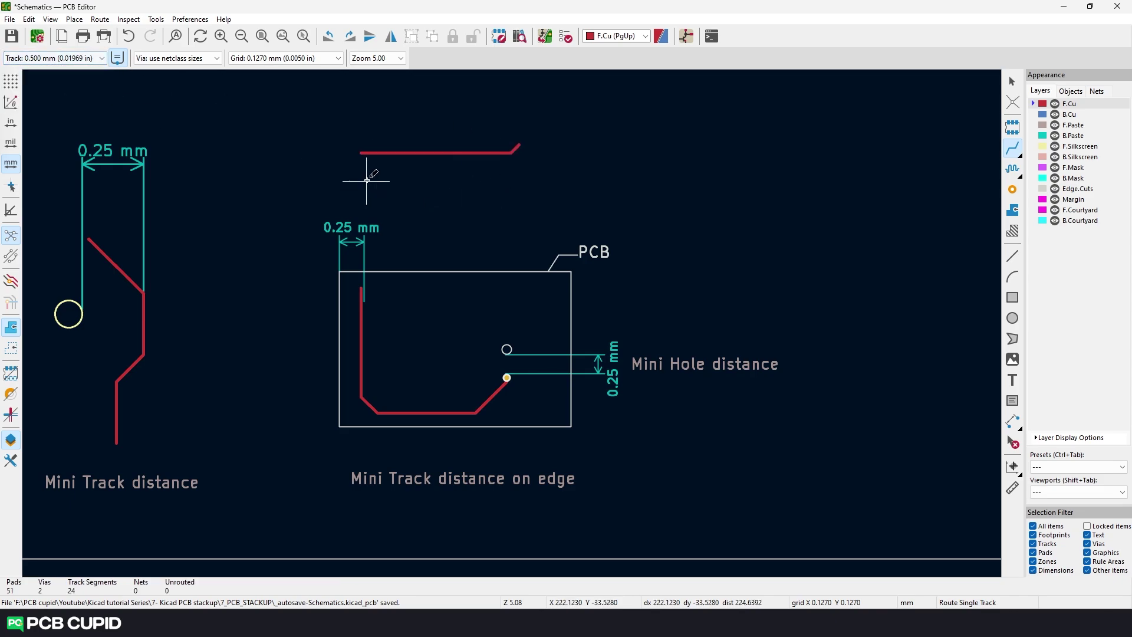
{"action": "double_click", "coordinate": [550, 154]}
{"action": "key", "text": "Escape"}
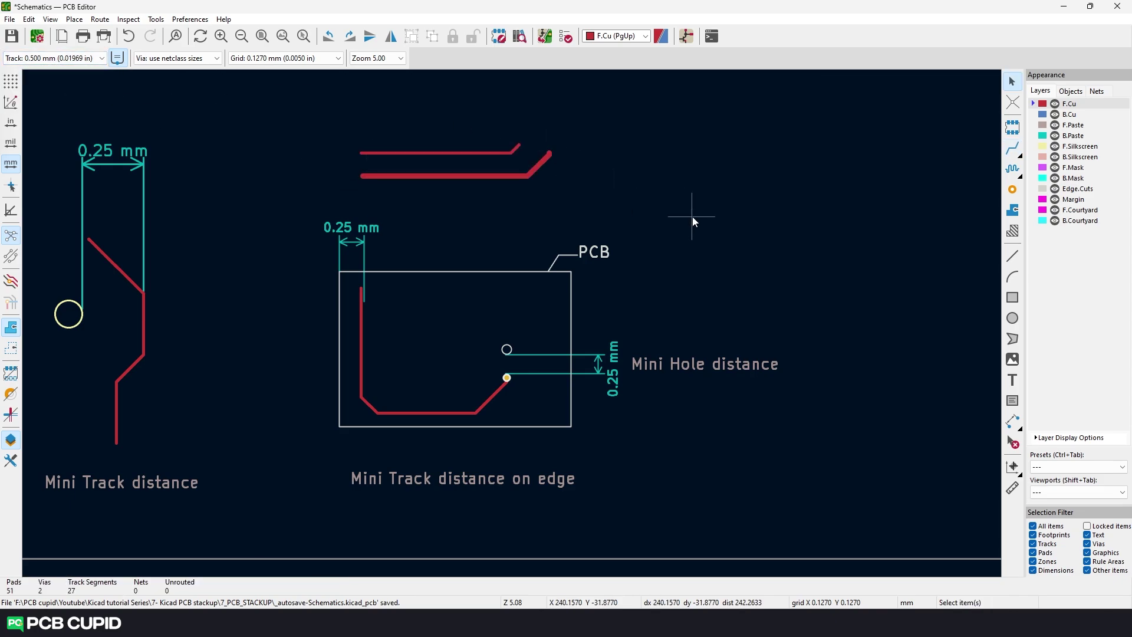
Review the signal and power net classes in Board Setup, then return to the schematic
{"action": "left_click", "coordinate": [686, 35]}
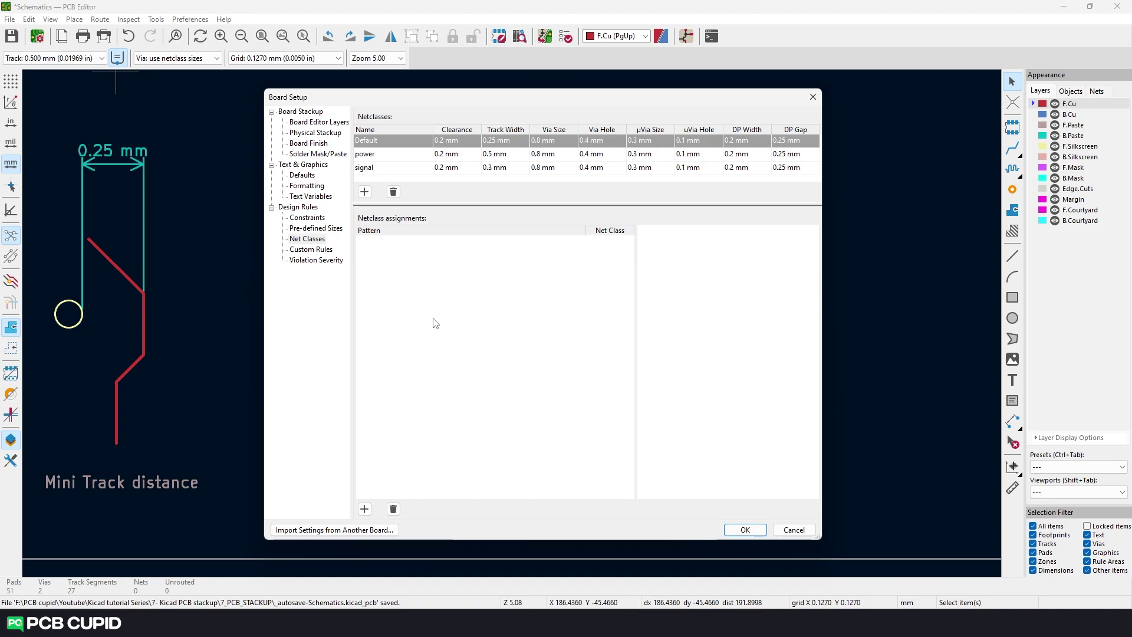
{"action": "key", "text": "Down"}
{"action": "key", "text": "Down"}
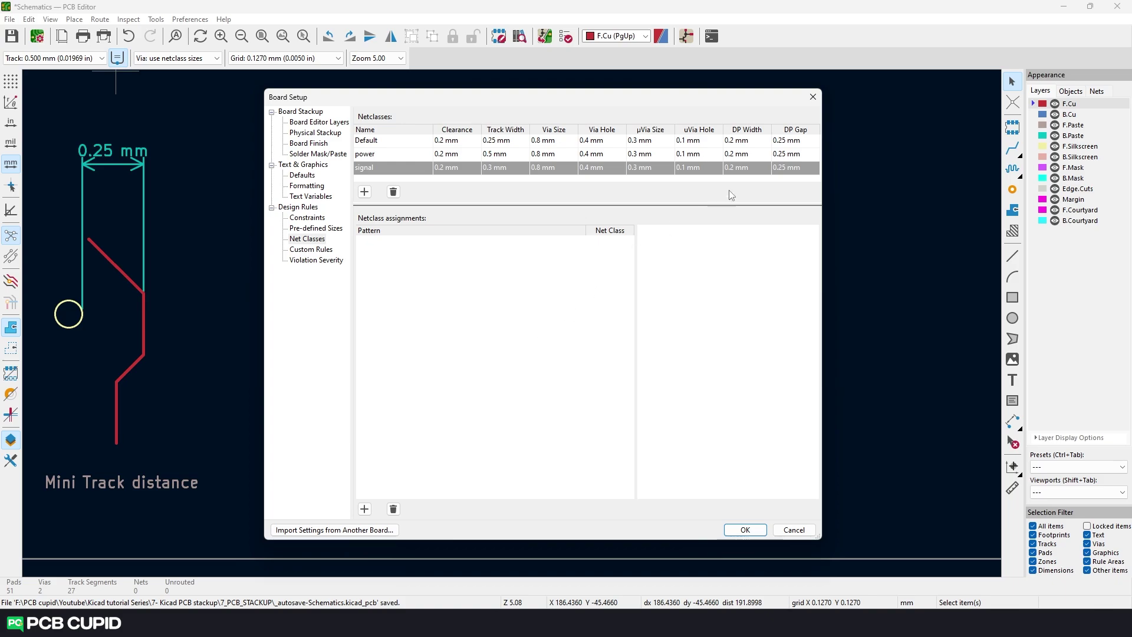
{"action": "left_click", "coordinate": [812, 97]}
{"action": "left_click", "coordinate": [1063, 6]}
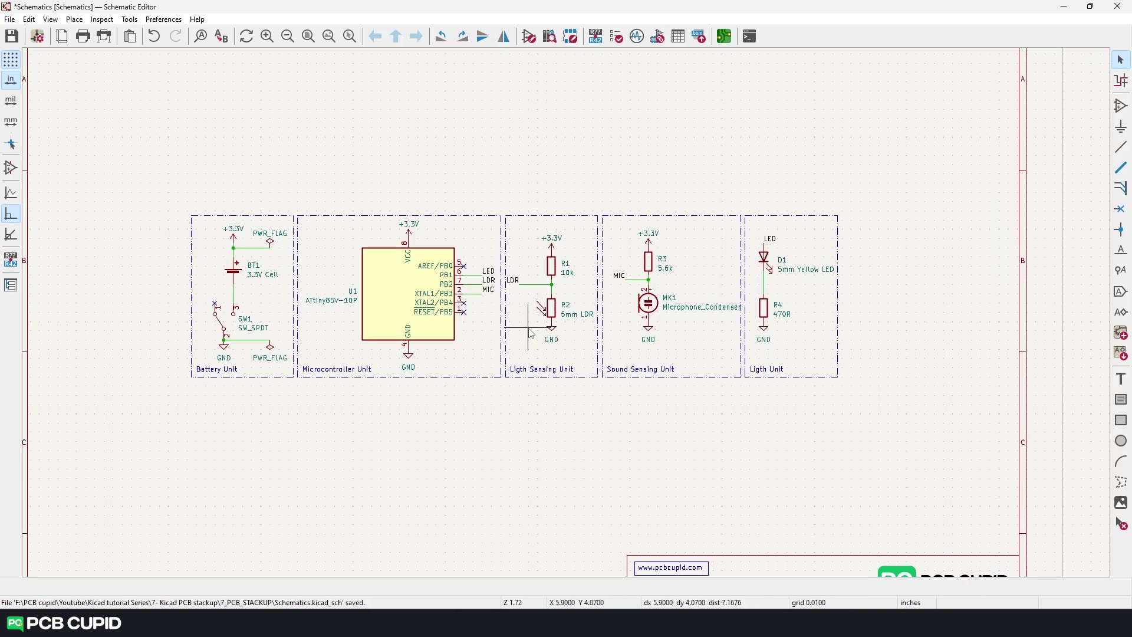
Select the LDR wire between R1 and R2 and zoom in to see its Default net class
{"action": "left_click", "coordinate": [531, 285]}
{"action": "scroll", "coordinate": [625, 281], "scroll_direction": "up", "scroll_amount": 2}
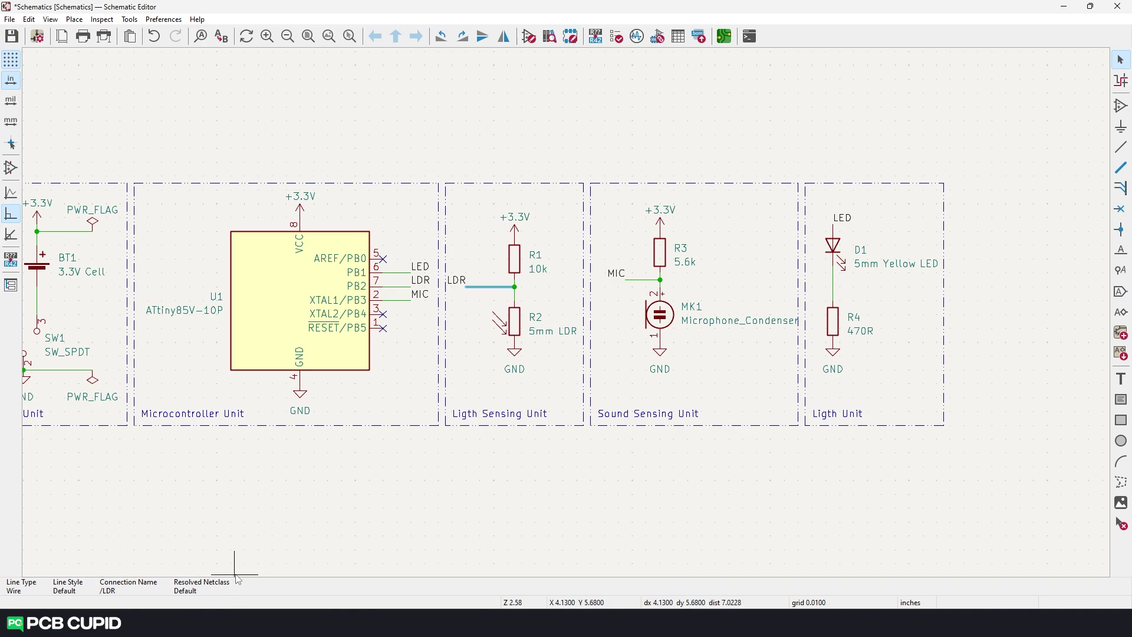
Put the /LDR net in the signal net class with Assign Netclass
{"action": "right_click", "coordinate": [482, 291]}
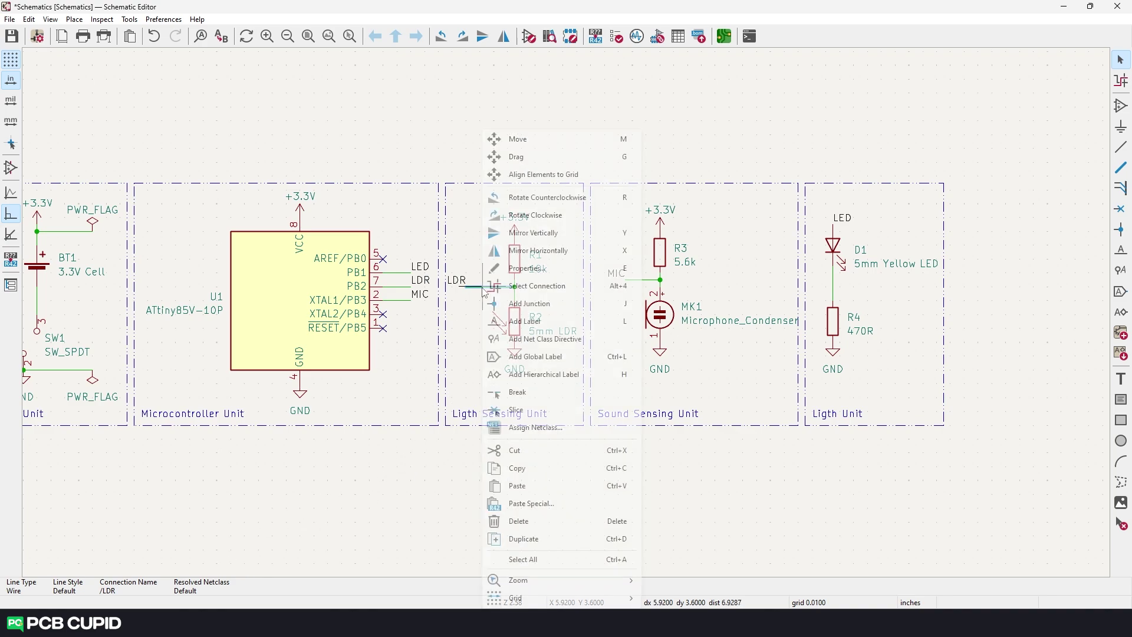
{"action": "left_click", "coordinate": [535, 428]}
{"action": "left_click_drag", "start_coordinate": [473, 234], "coordinate": [452, 234]}
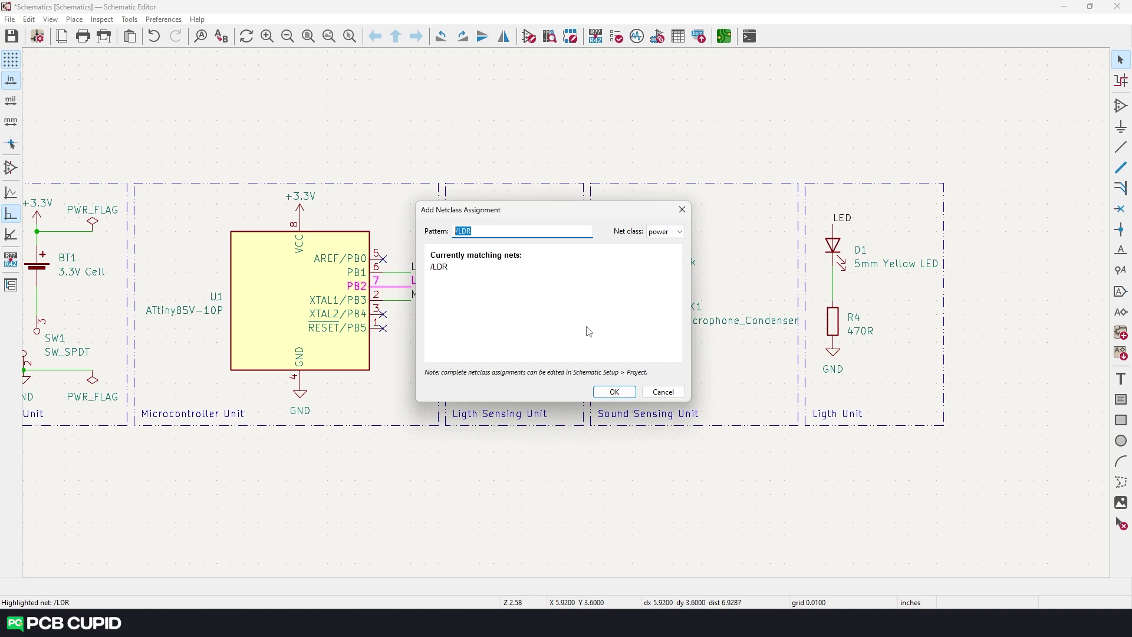
{"action": "left_click", "coordinate": [677, 231]}
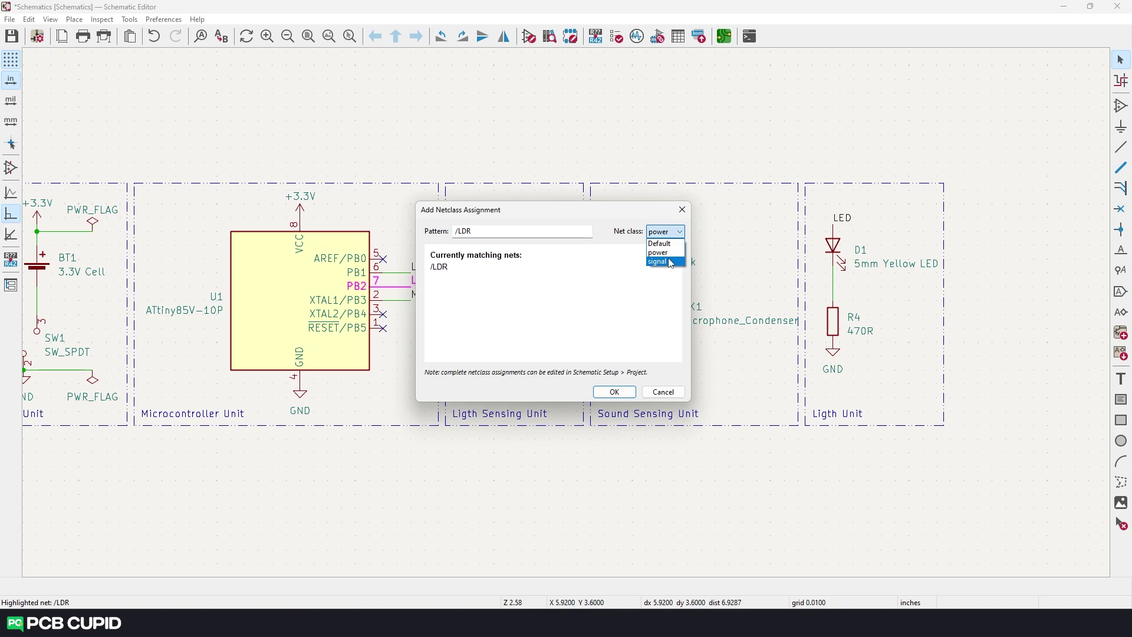
{"action": "left_click", "coordinate": [675, 263]}
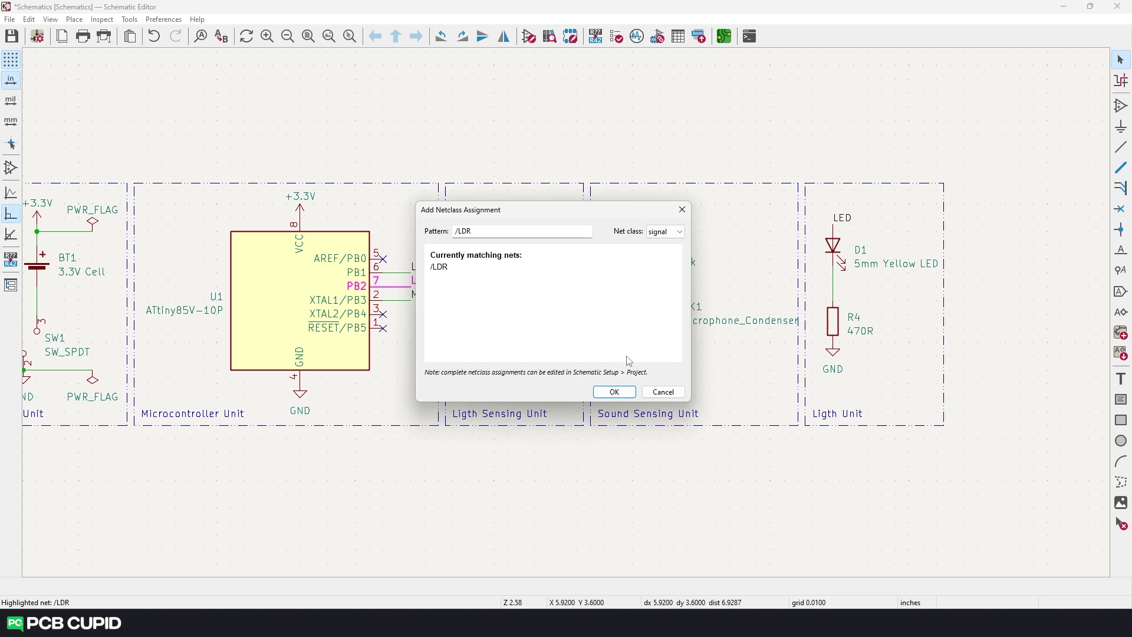
{"action": "left_click", "coordinate": [613, 393]}
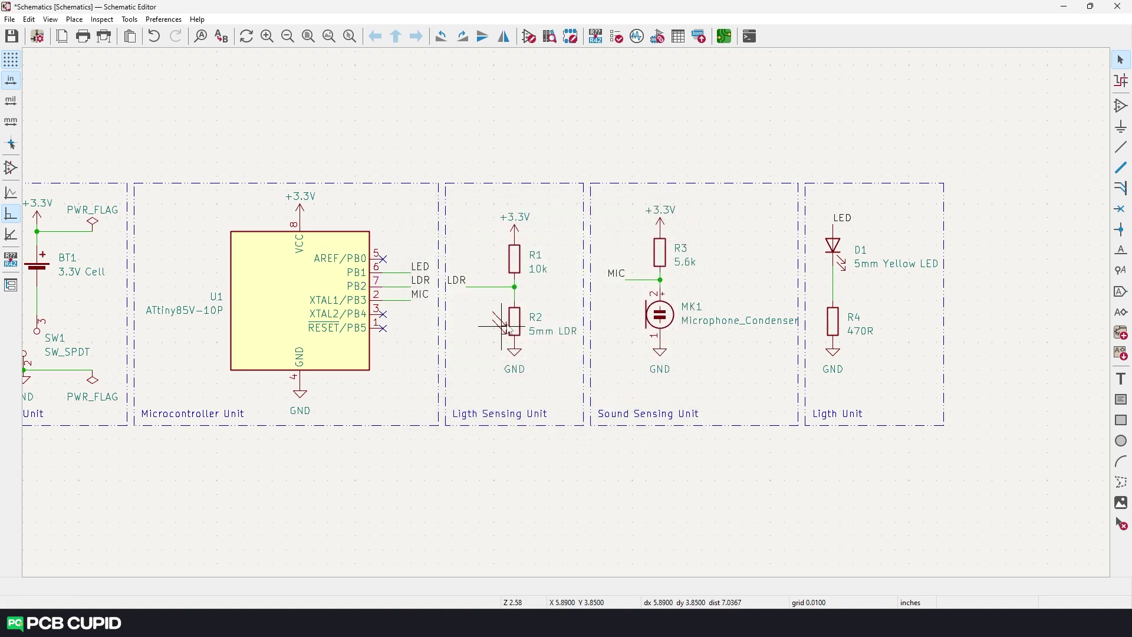
Check that the LDR wires at the R1–R2 junction and pin PB2 resolve to signal
{"action": "left_click", "coordinate": [481, 287]}
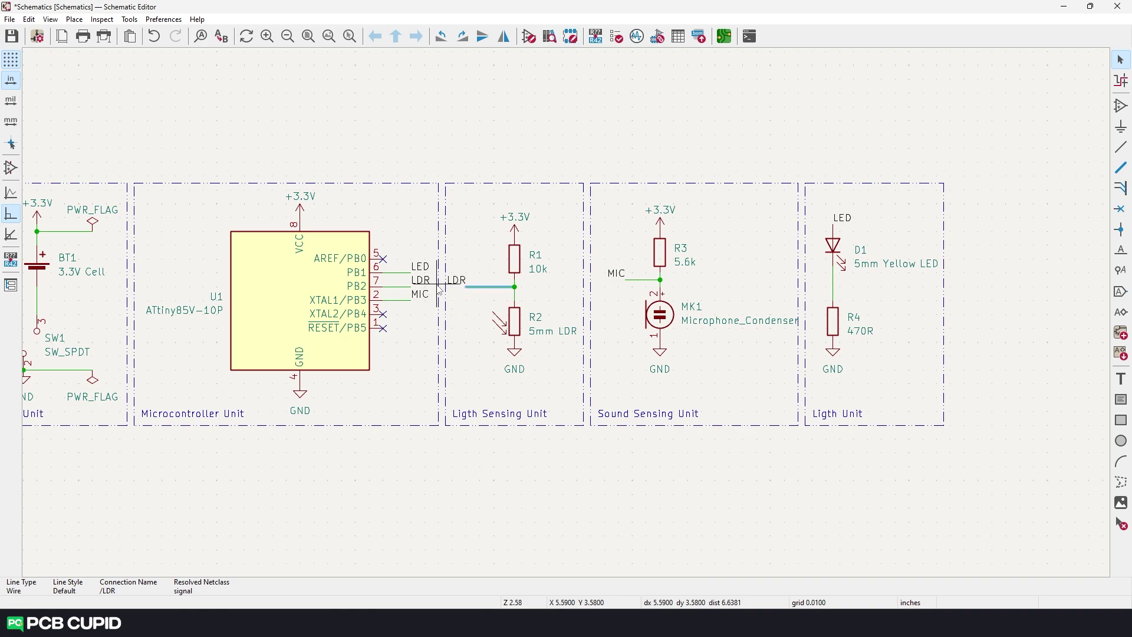
{"action": "left_click", "coordinate": [395, 287]}
{"action": "middle_click_drag", "start_coordinate": [358, 367], "coordinate": [420, 410]}
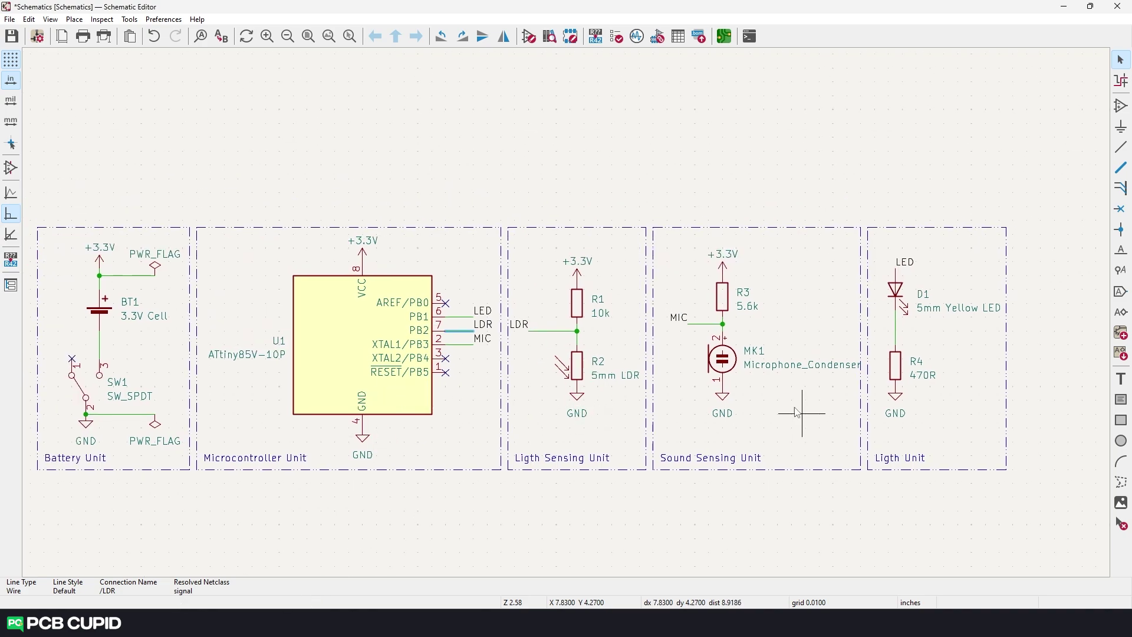
In Schematic Setup net classes, add a /MIC pattern mapped to signal
{"action": "left_click", "coordinate": [37, 36]}
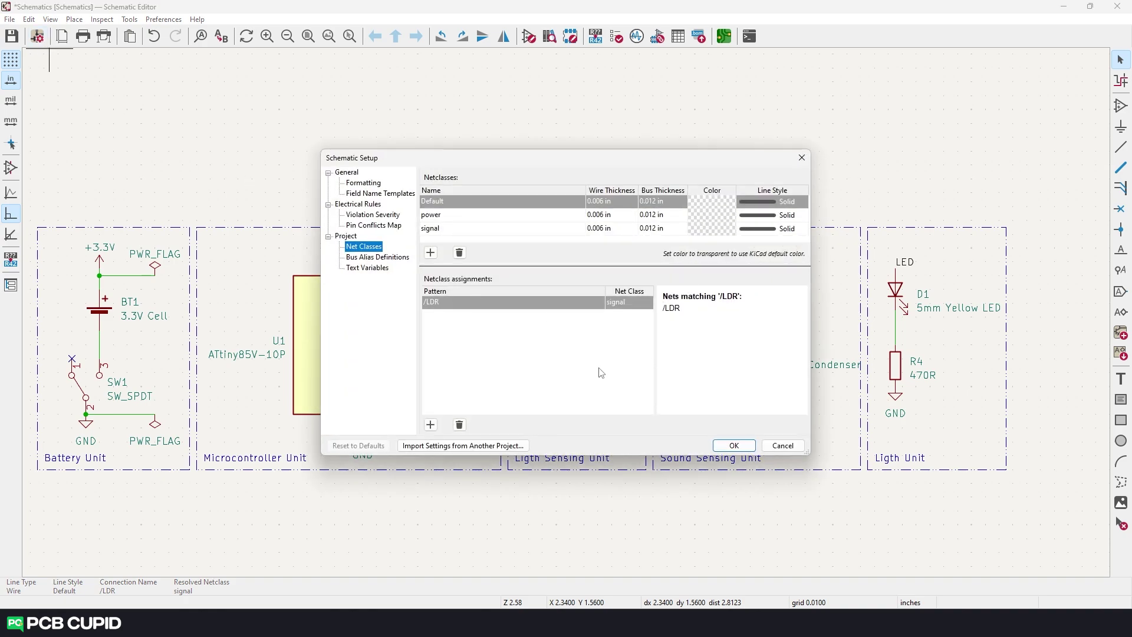
{"action": "left_click", "coordinate": [560, 361]}
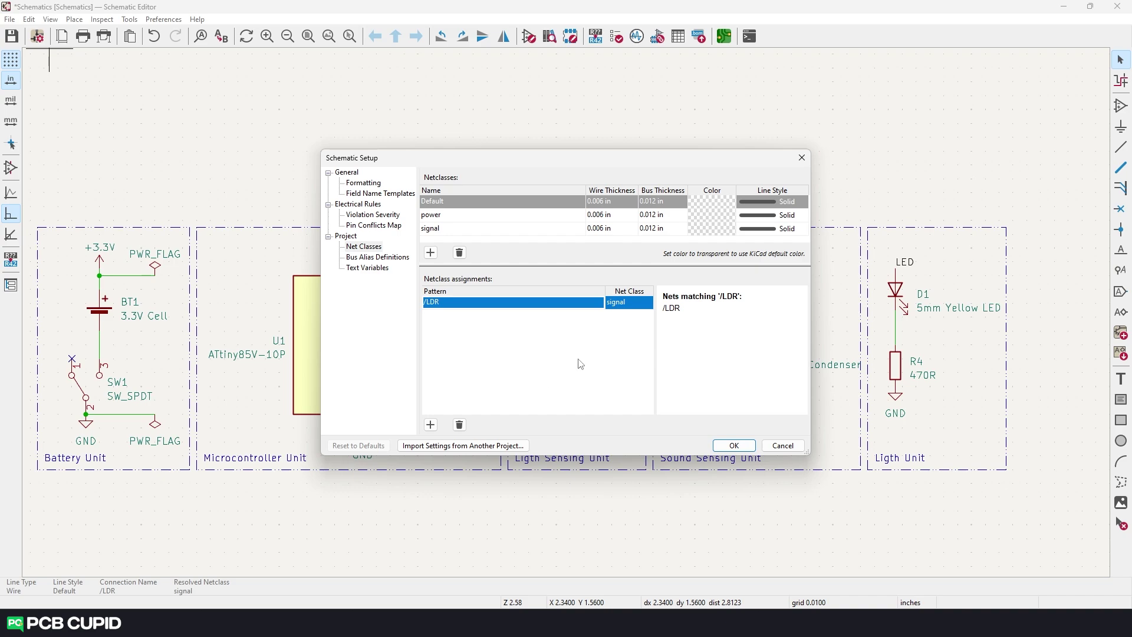
{"action": "left_click", "coordinate": [430, 425]}
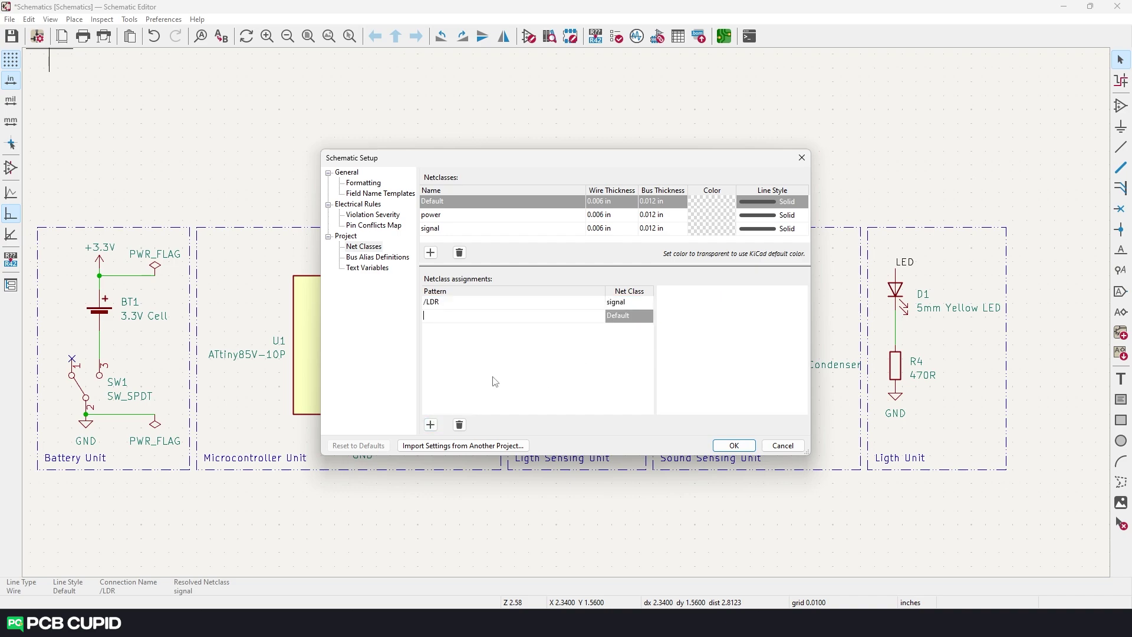
{"action": "type", "text": "/MIC"}
{"action": "left_click", "coordinate": [629, 316]}
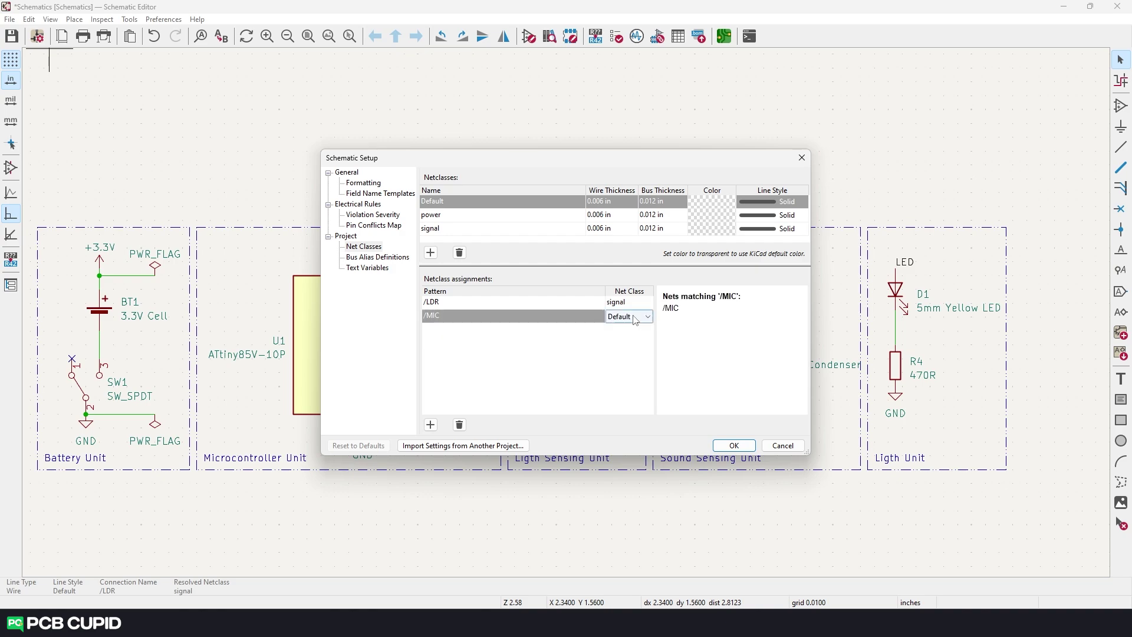
{"action": "left_click", "coordinate": [616, 346]}
{"action": "left_click_drag", "start_coordinate": [554, 164], "coordinate": [739, 158]}
Add a /LED pattern mapped to the signal class
{"action": "left_click", "coordinate": [618, 417]}
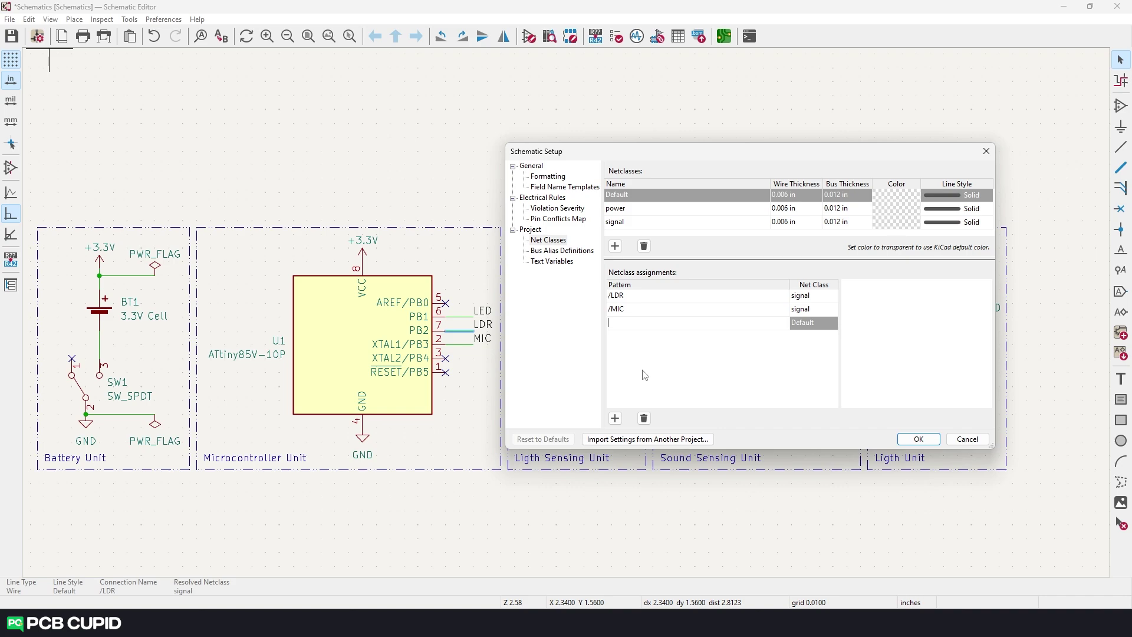
{"action": "type", "text": "/LED"}
{"action": "key", "text": "Tab"}
{"action": "key", "text": "Down"}
{"action": "key", "text": "Down"}
{"action": "key", "text": "Return"}
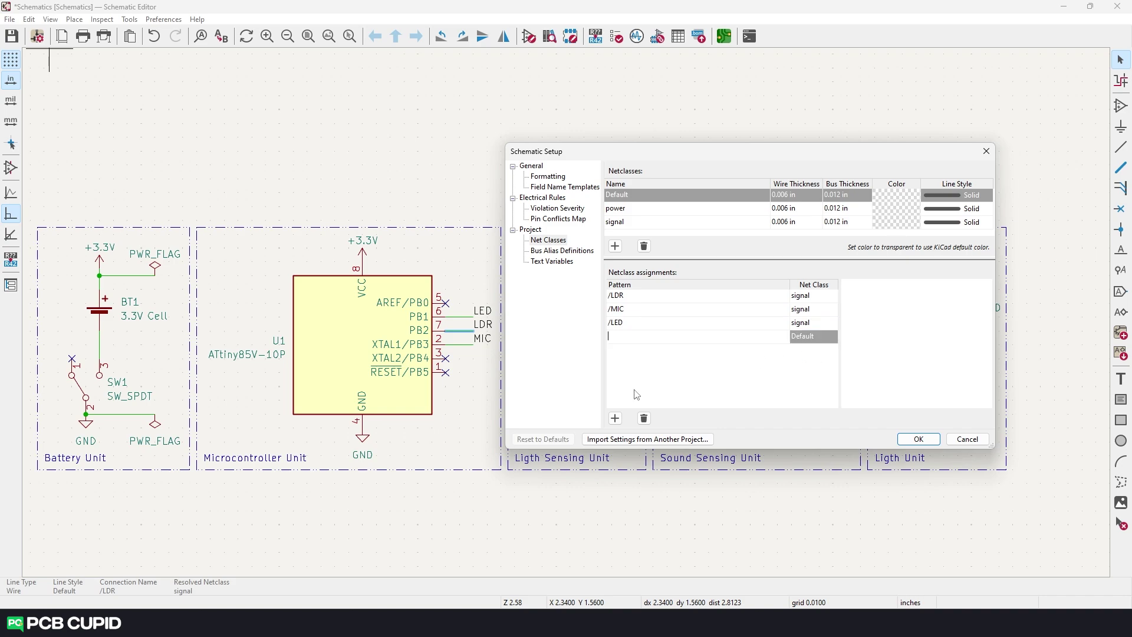
Map the GND and +3.3V patterns to the power class and close the setup
{"action": "type", "text": "GND"}
{"action": "left_click", "coordinate": [819, 346]}
{"action": "left_click", "coordinate": [820, 345]}
{"action": "left_click", "coordinate": [818, 359]}
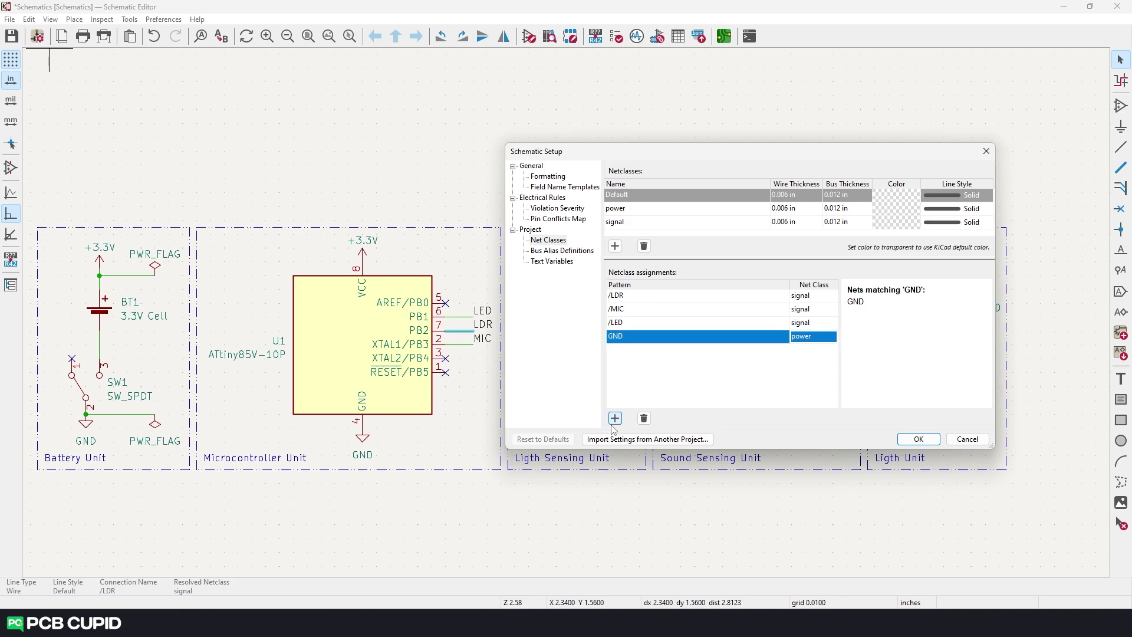
{"action": "left_click", "coordinate": [615, 418]}
{"action": "type", "text": "+3.3V"}
{"action": "left_click", "coordinate": [819, 350]}
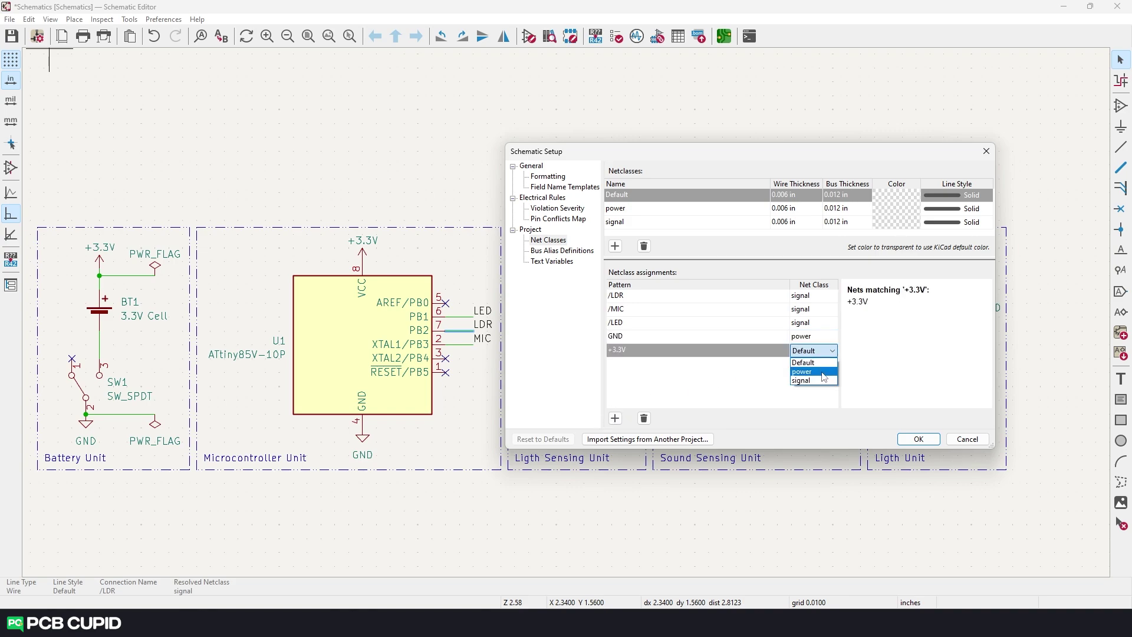
{"action": "left_click", "coordinate": [803, 372]}
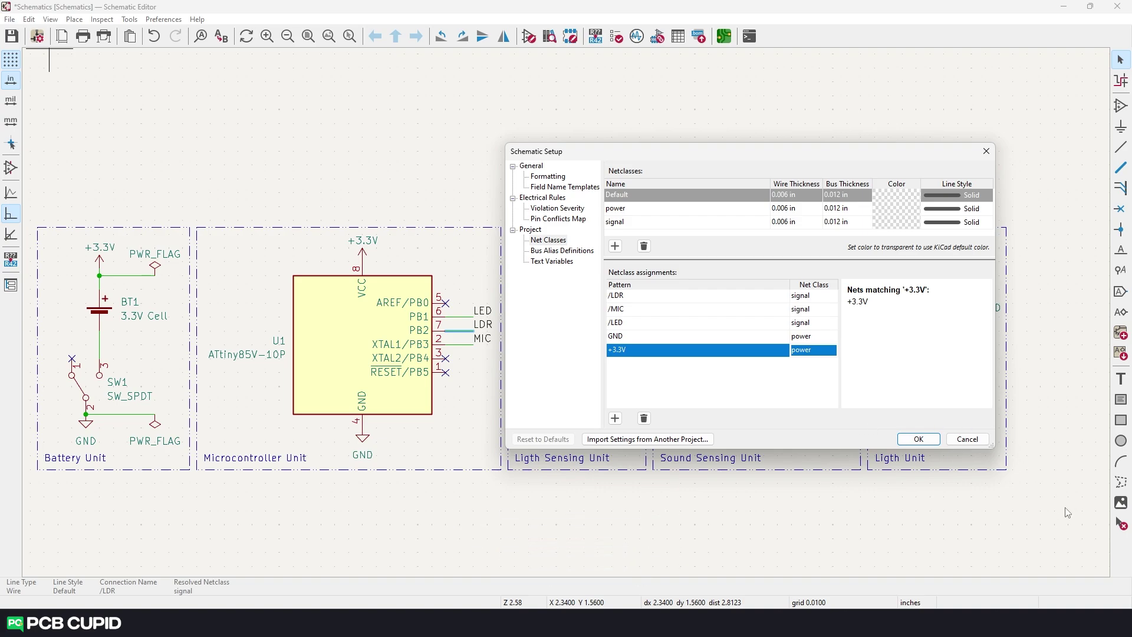
{"action": "left_click", "coordinate": [967, 439]}
Try assigning a net class to the unlabeled D1–R4 wire
{"action": "scroll", "coordinate": [916, 366], "scroll_direction": "up", "scroll_amount": 3}
{"action": "left_click", "coordinate": [895, 330]}
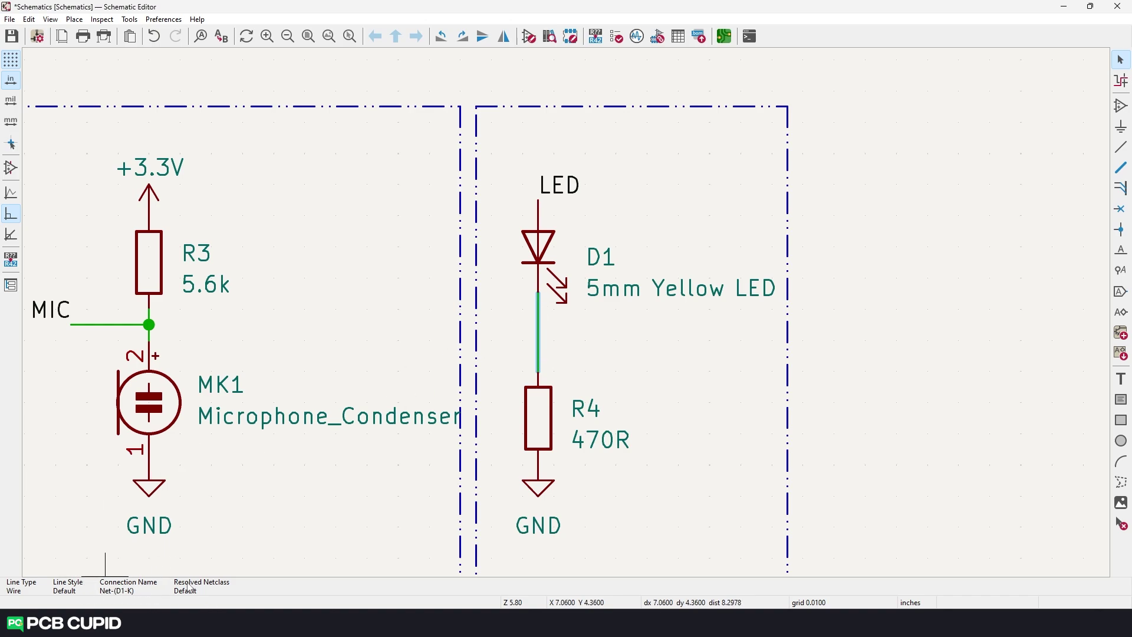
{"action": "left_click", "coordinate": [547, 340]}
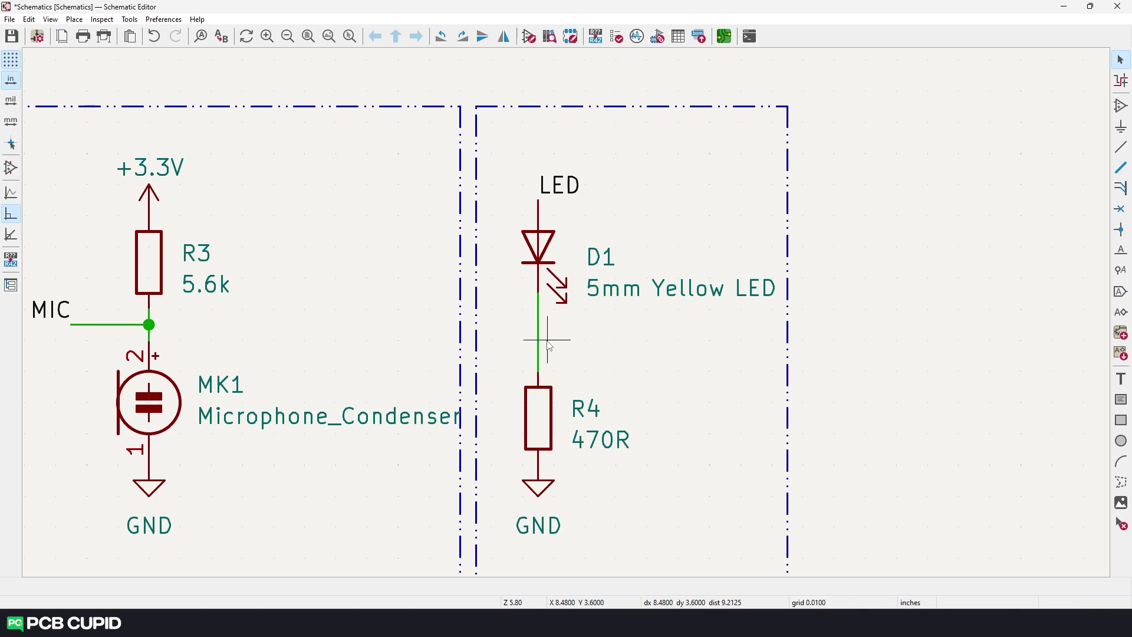
{"action": "right_click", "coordinate": [548, 340]}
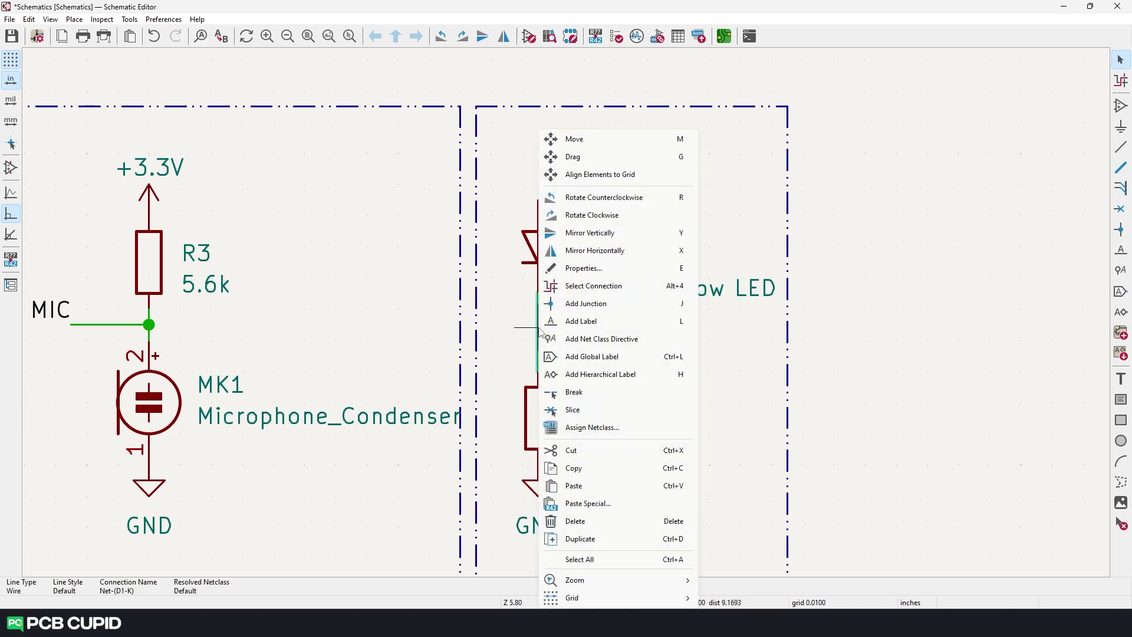
{"action": "left_click", "coordinate": [590, 427]}
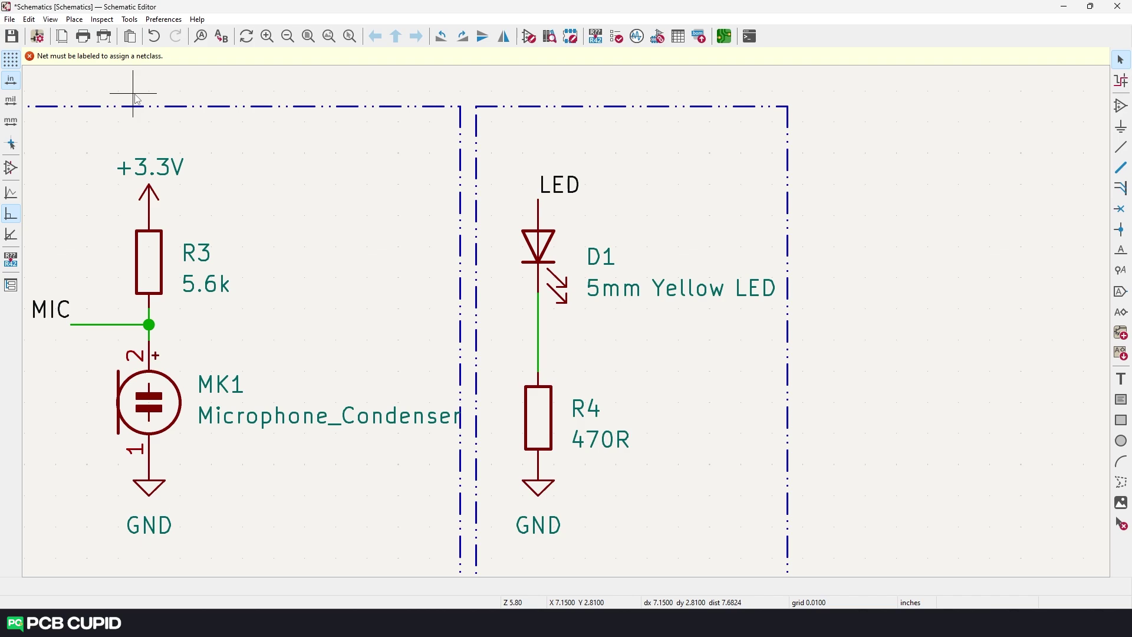
Label the D1–R4 wire L_TO_R and assign that net to the power class
{"action": "left_click", "coordinate": [1121, 249]}
{"action": "type", "text": "L_TO_R"}
{"action": "key", "text": "Return"}
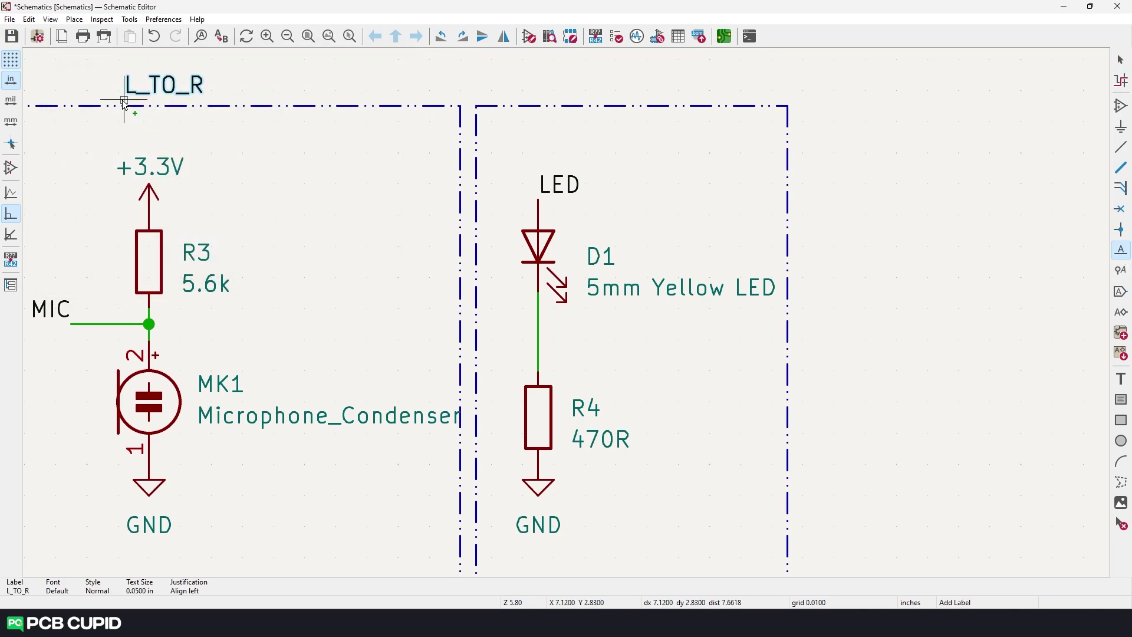
{"action": "left_click", "coordinate": [538, 349]}
{"action": "right_click", "coordinate": [540, 352]}
{"action": "left_click", "coordinate": [592, 427]}
{"action": "left_click", "coordinate": [611, 391]}
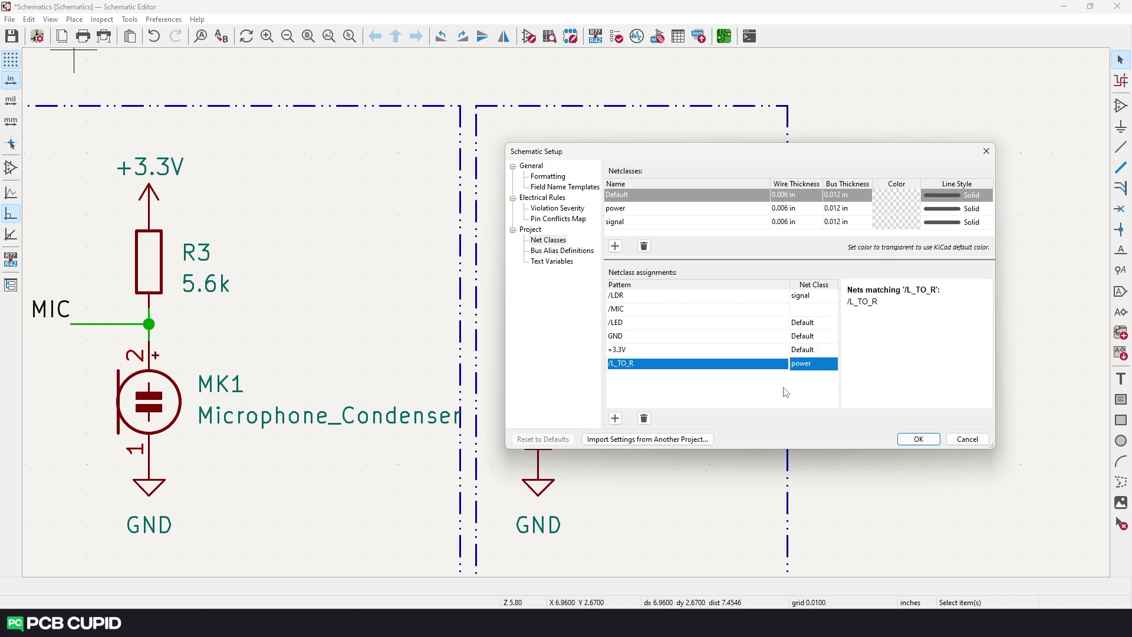
Configure a signal Net Class Directive with dot shape, 0.05 in pin length, sideways orientation
{"action": "key", "text": "Return"}
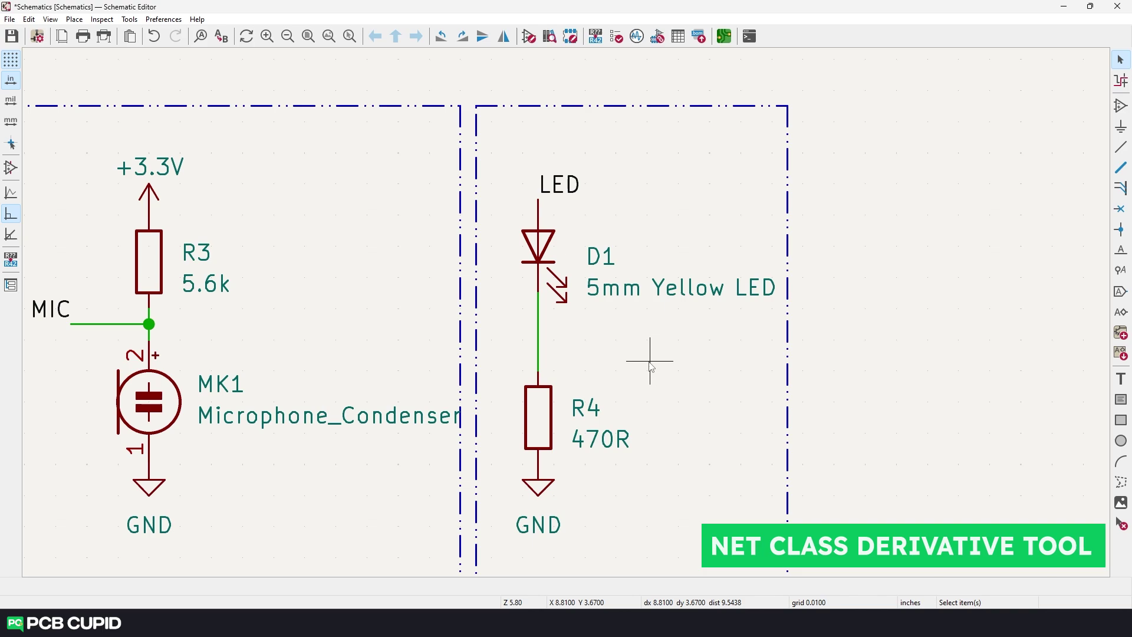
{"action": "left_click", "coordinate": [1121, 272]}
{"action": "left_click", "coordinate": [249, 150]}
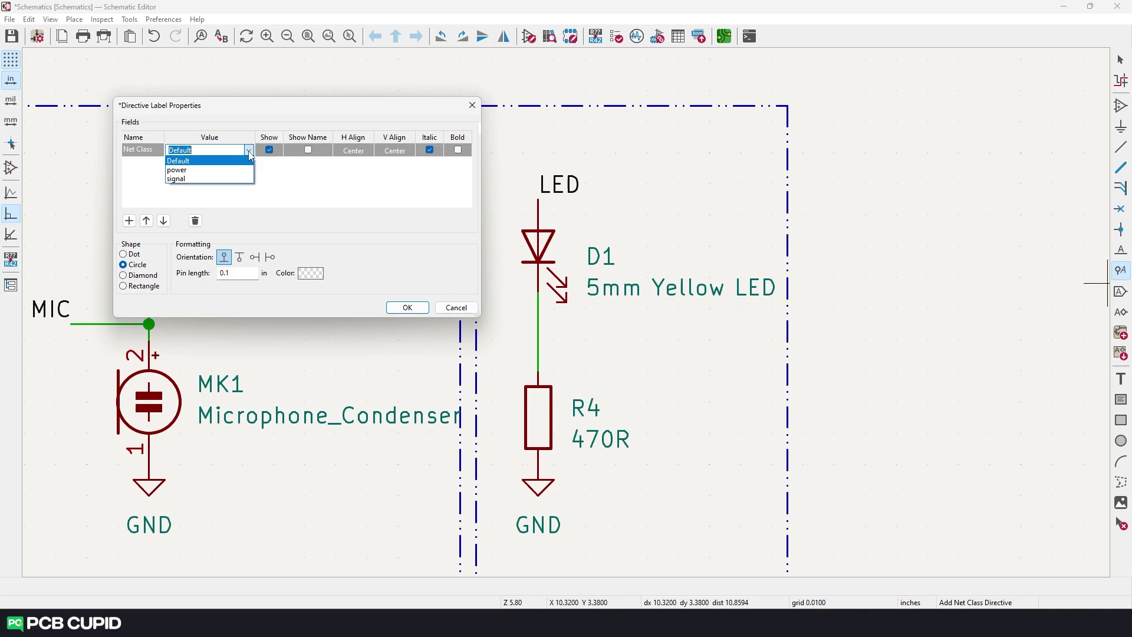
{"action": "left_click", "coordinate": [197, 179]}
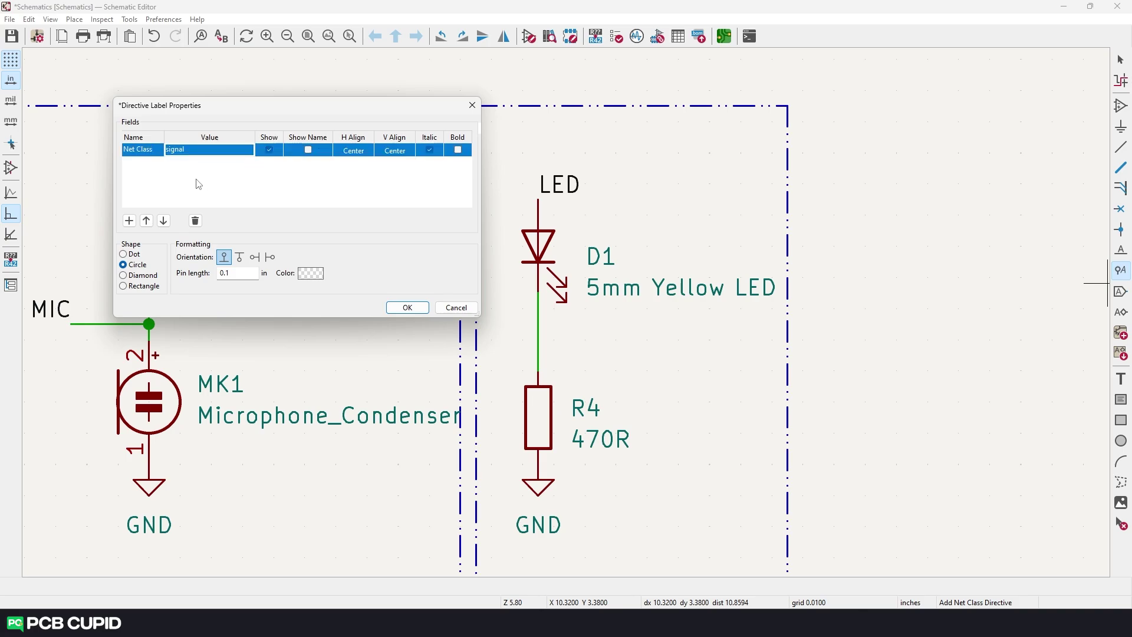
{"action": "left_click", "coordinate": [124, 254]}
{"action": "left_click", "coordinate": [227, 274]}
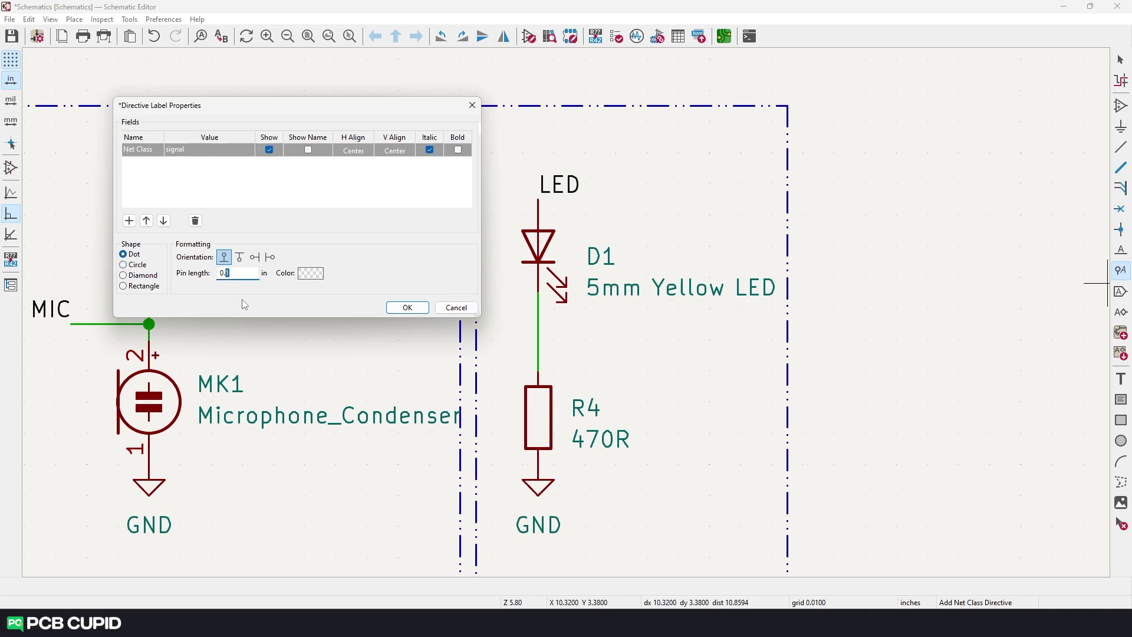
{"action": "type", "text": "5"}
{"action": "left_click", "coordinate": [270, 256]}
Place the signal net class directive on the D1–R4 wire
{"action": "left_click", "coordinate": [407, 307]}
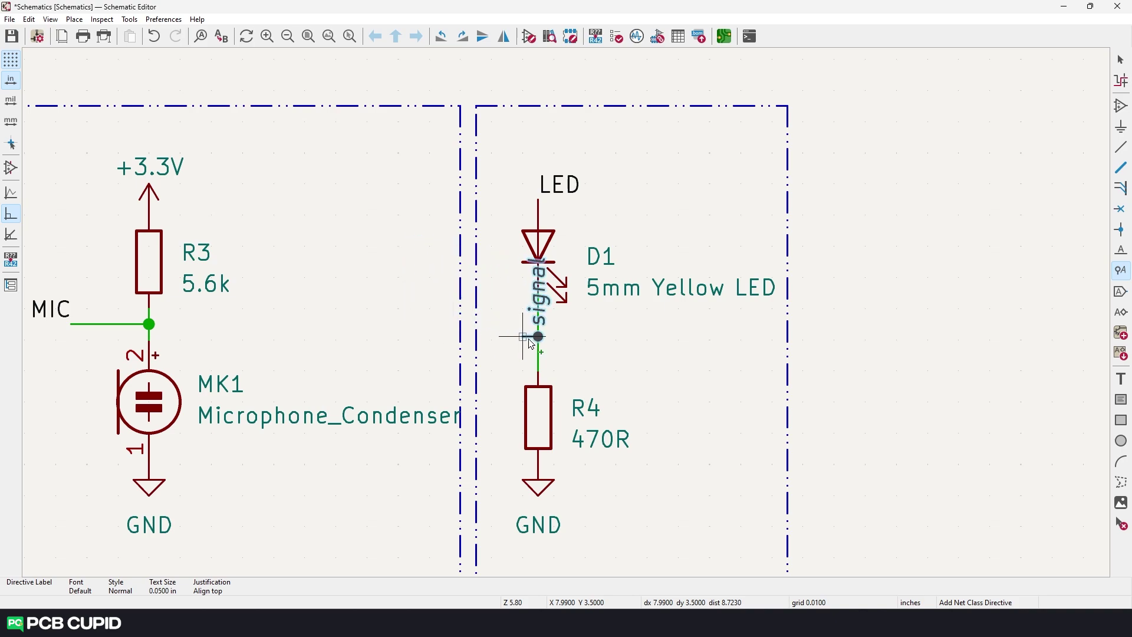
{"action": "left_click", "coordinate": [541, 344]}
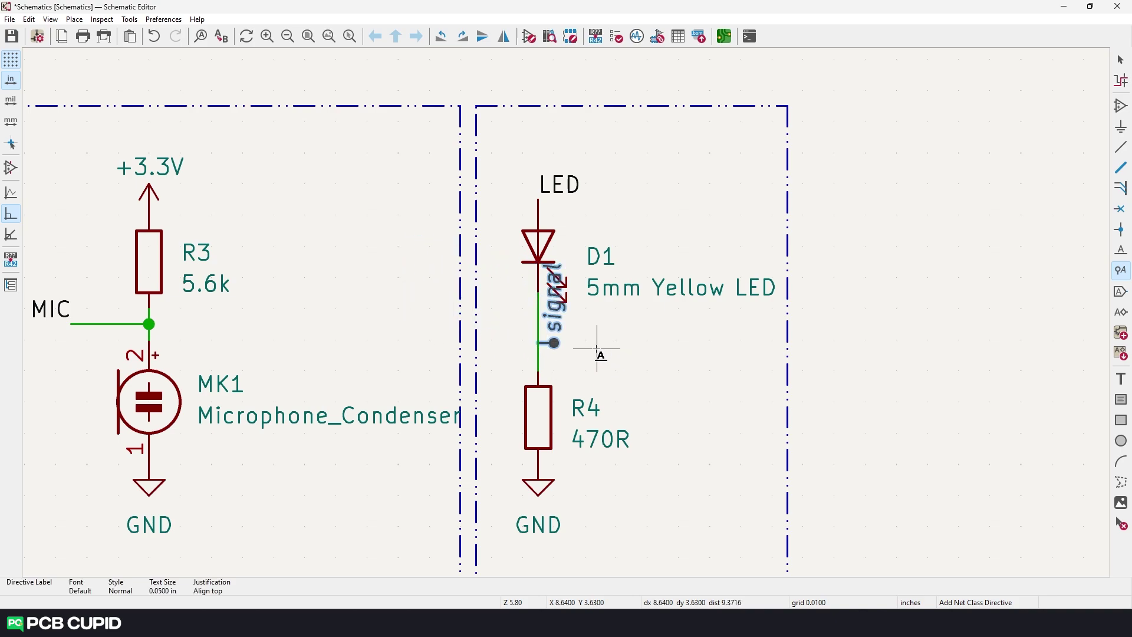
{"action": "key", "text": "Escape"}
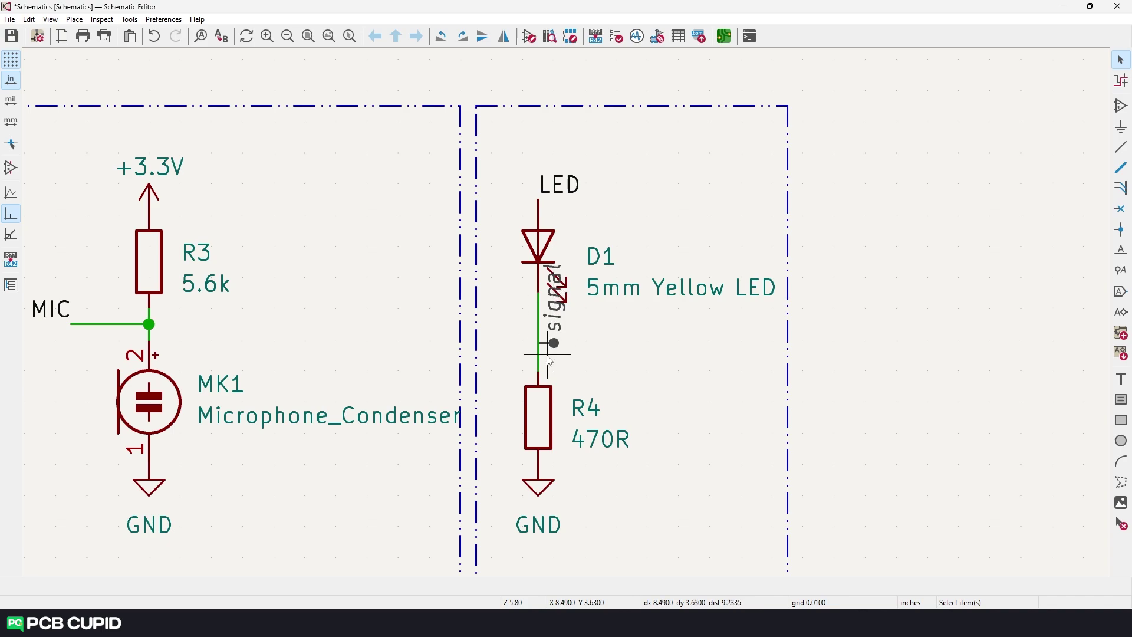
Hide the directive's signal field text so only its dot shows
{"action": "left_click", "coordinate": [555, 348]}
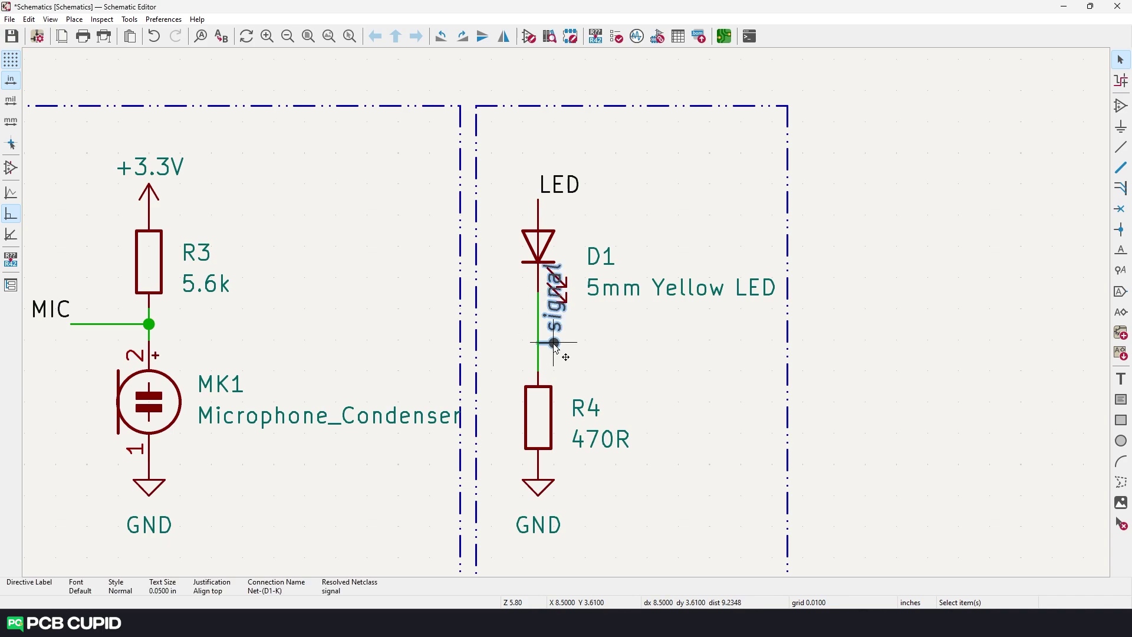
{"action": "double_click", "coordinate": [555, 347]}
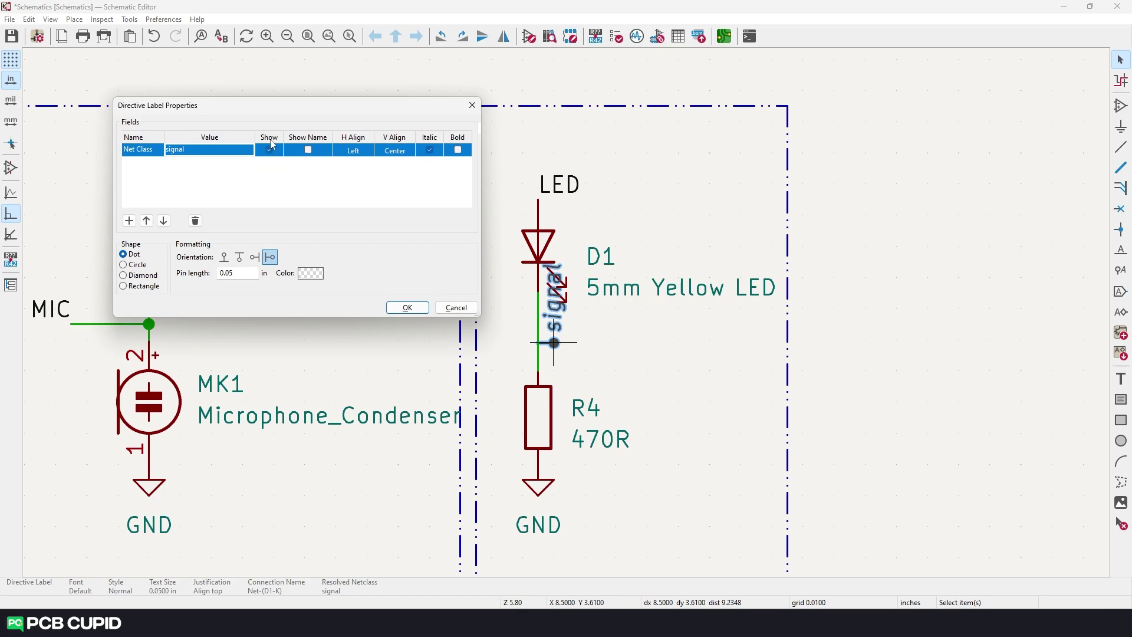
{"action": "left_click", "coordinate": [270, 151]}
{"action": "left_click", "coordinate": [409, 310]}
{"action": "left_click", "coordinate": [411, 318]}
{"action": "scroll", "coordinate": [411, 319], "scroll_direction": "down", "scroll_amount": 2}
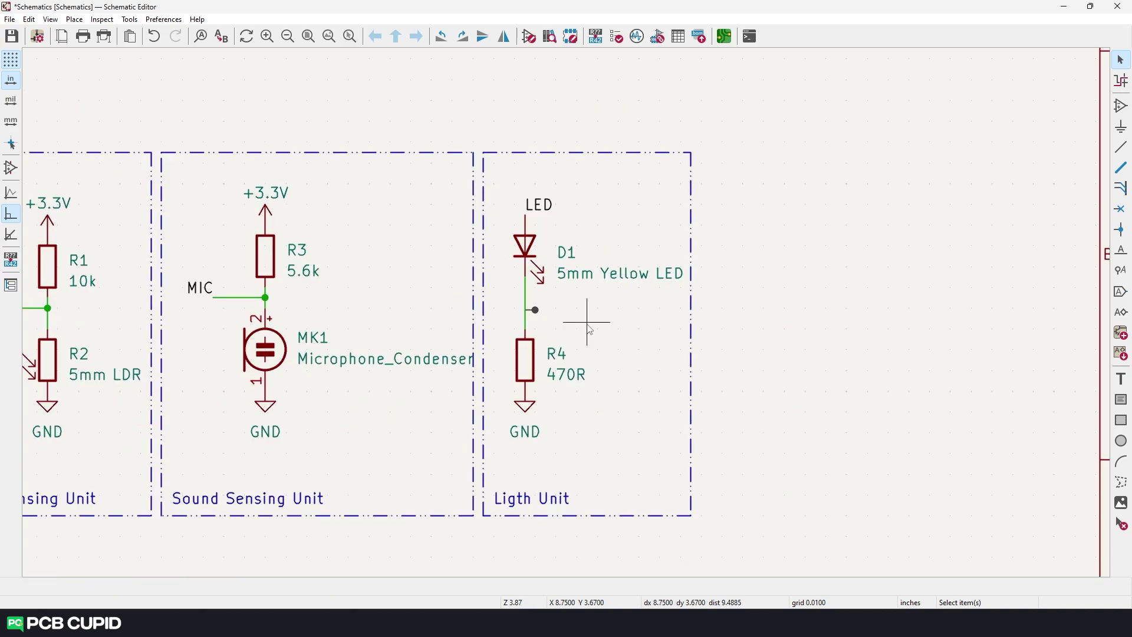
{"action": "left_click", "coordinate": [525, 322]}
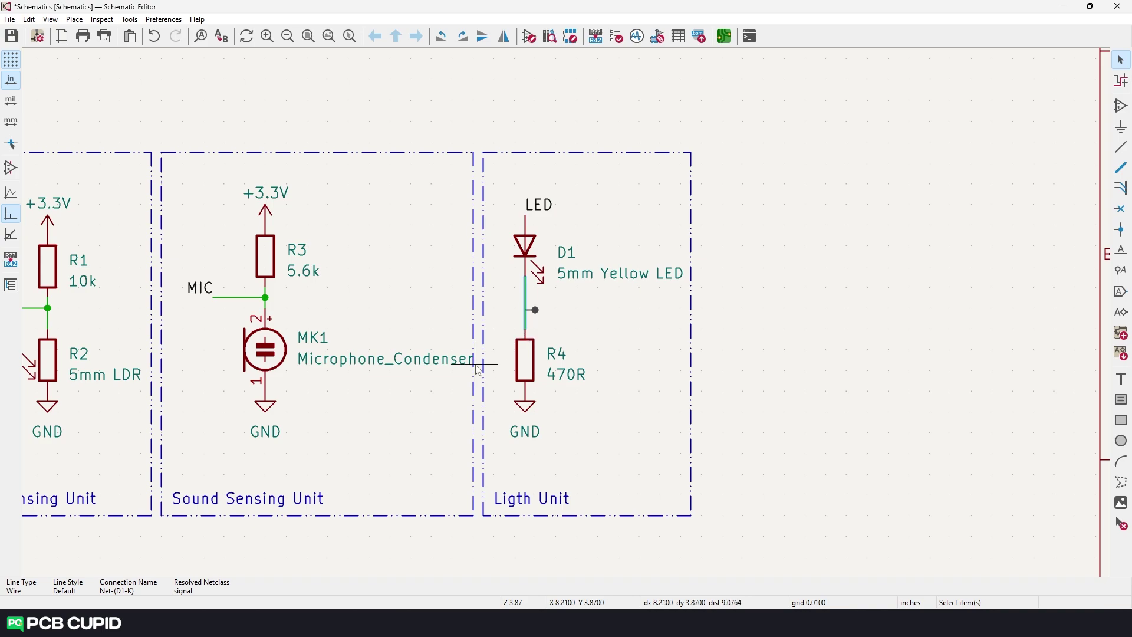
{"action": "middle_click_drag", "start_coordinate": [374, 391], "coordinate": [656, 422]}
{"action": "left_click", "coordinate": [1121, 270]}
{"action": "left_click", "coordinate": [489, 122]}
{"action": "key", "text": "Return"}
{"action": "scroll", "coordinate": [125, 356], "scroll_direction": "left", "scroll_amount": 5, "text": "ctrl"}
{"action": "left_click", "coordinate": [125, 357]}
{"action": "left_click", "coordinate": [144, 252]}
{"action": "double_click", "coordinate": [145, 252]}
{"action": "key", "text": "Escape"}
{"action": "right_click", "coordinate": [144, 252]}
{"action": "key", "text": "Escape"}
{"action": "scroll", "coordinate": [324, 228], "scroll_direction": "down", "scroll_amount": 3}
{"action": "left_click", "coordinate": [37, 37]}
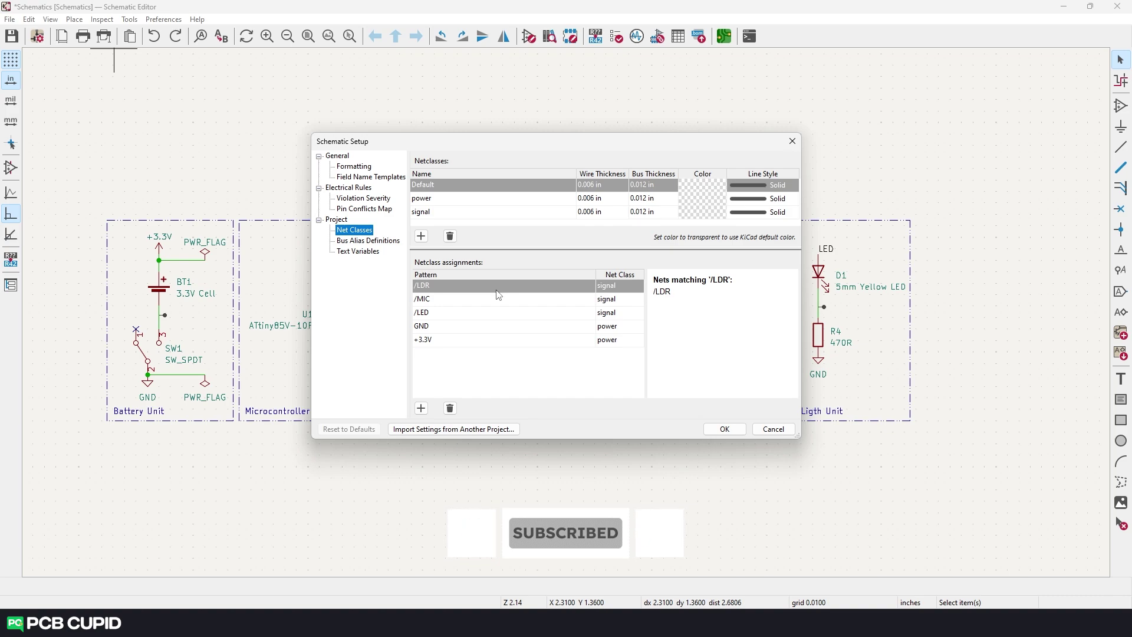
Open the board in the PCB Editor and view Board Setup's net class assignments
{"action": "left_click", "coordinate": [784, 434]}
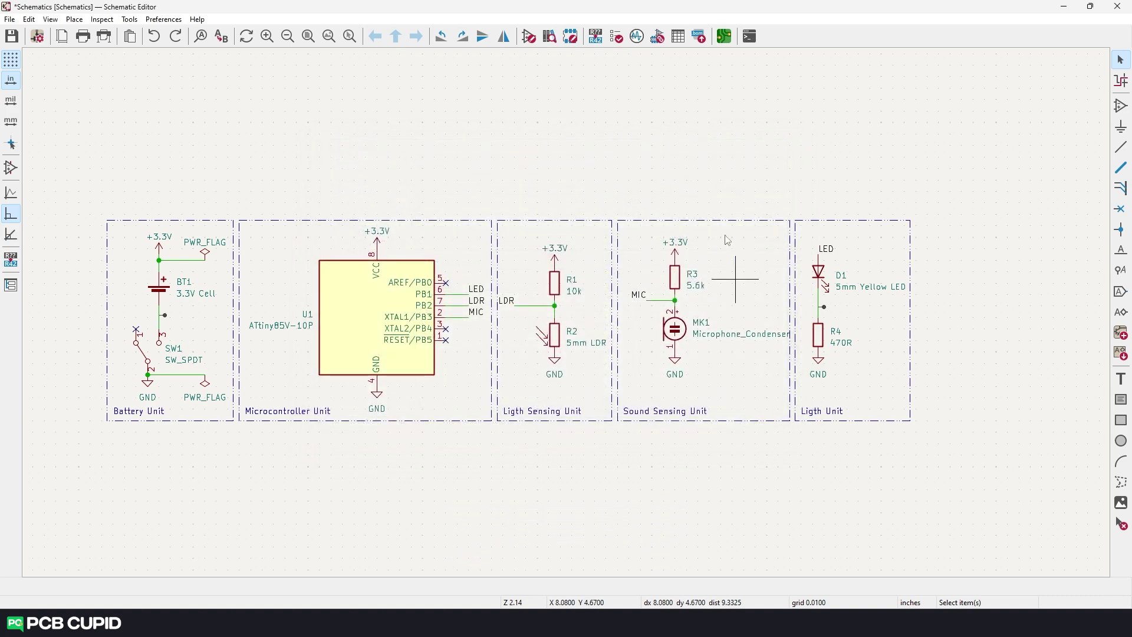
{"action": "left_click", "coordinate": [724, 36]}
{"action": "middle_click_drag", "start_coordinate": [614, 417], "coordinate": [599, 129]}
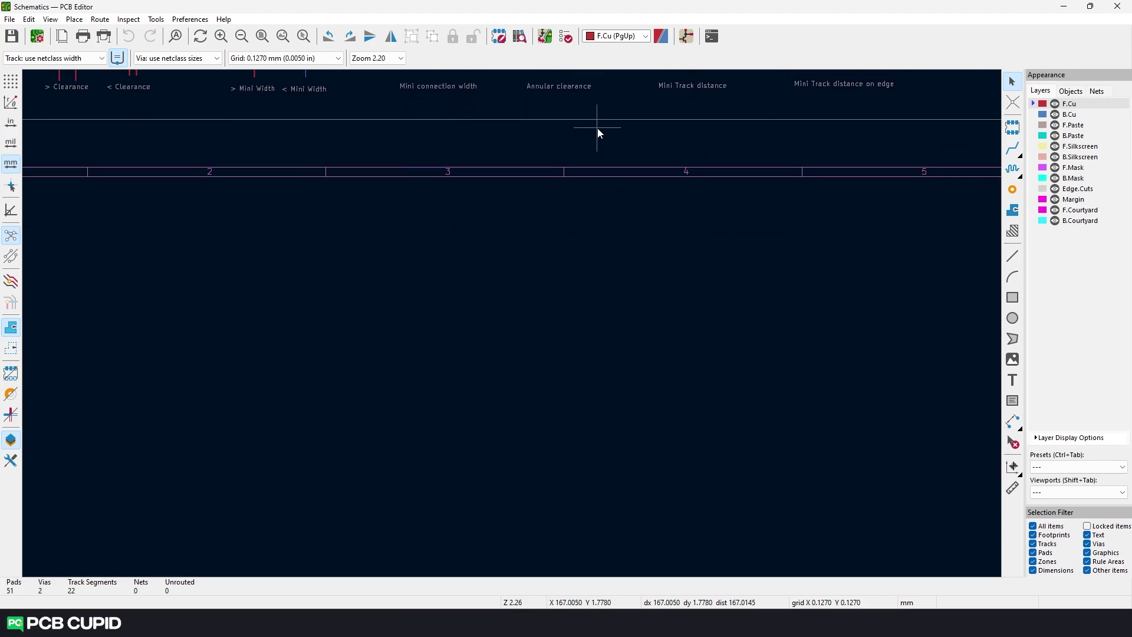
{"action": "left_click", "coordinate": [36, 41]}
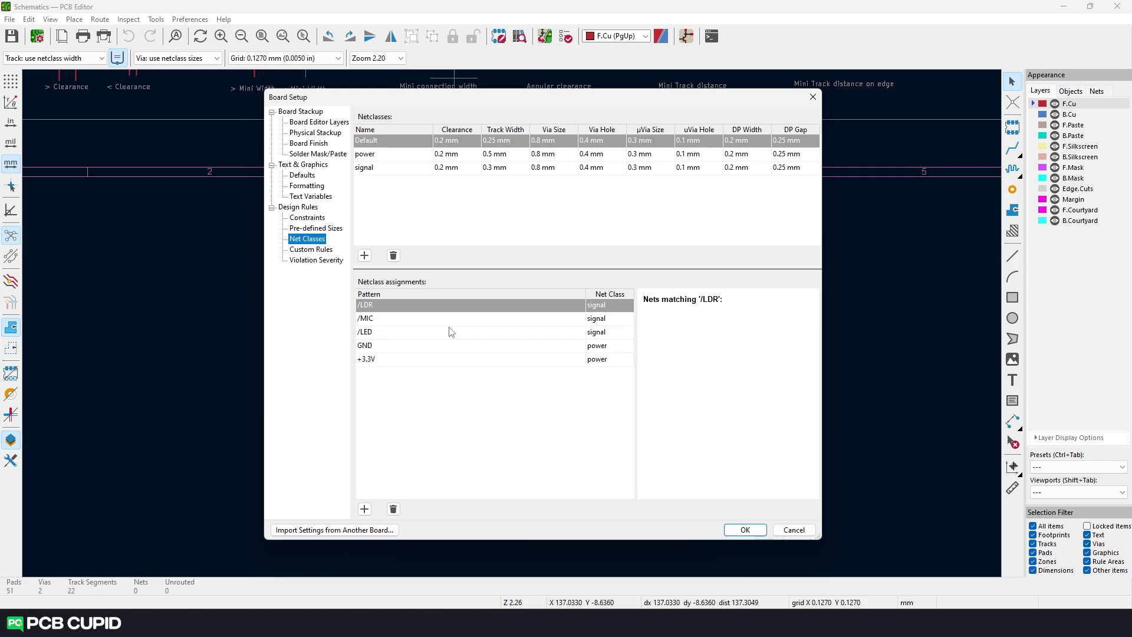
{"action": "left_click", "coordinate": [455, 479]}
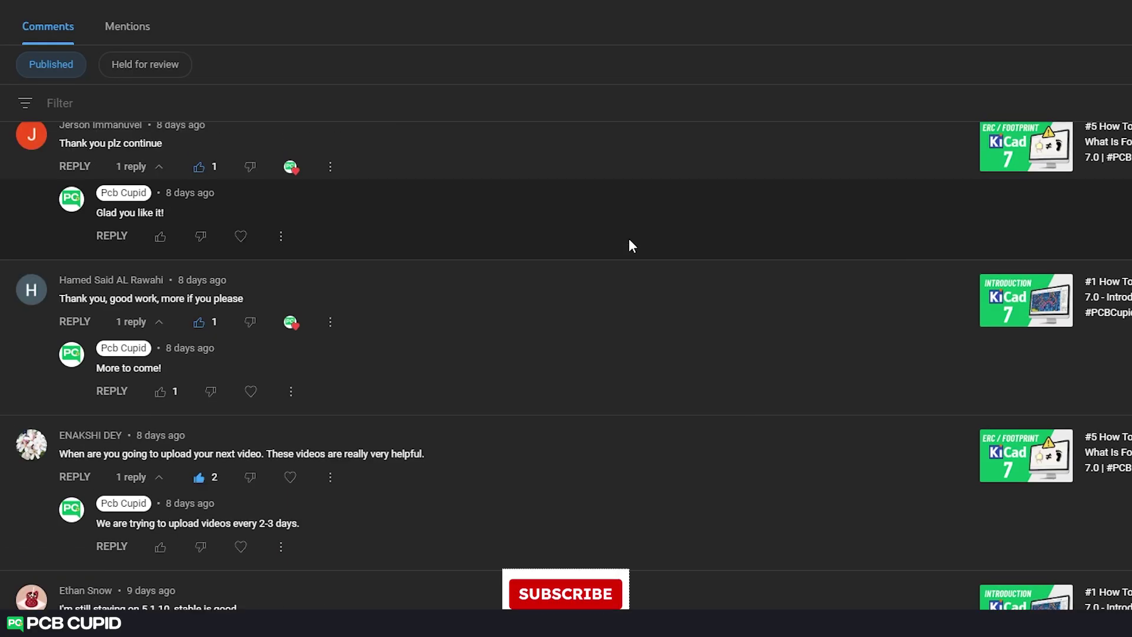
{"action": "scroll", "coordinate": [629, 242], "scroll_direction": "down", "scroll_amount": 5}
{"action": "scroll", "coordinate": [629, 242], "scroll_direction": "down", "scroll_amount": 10}
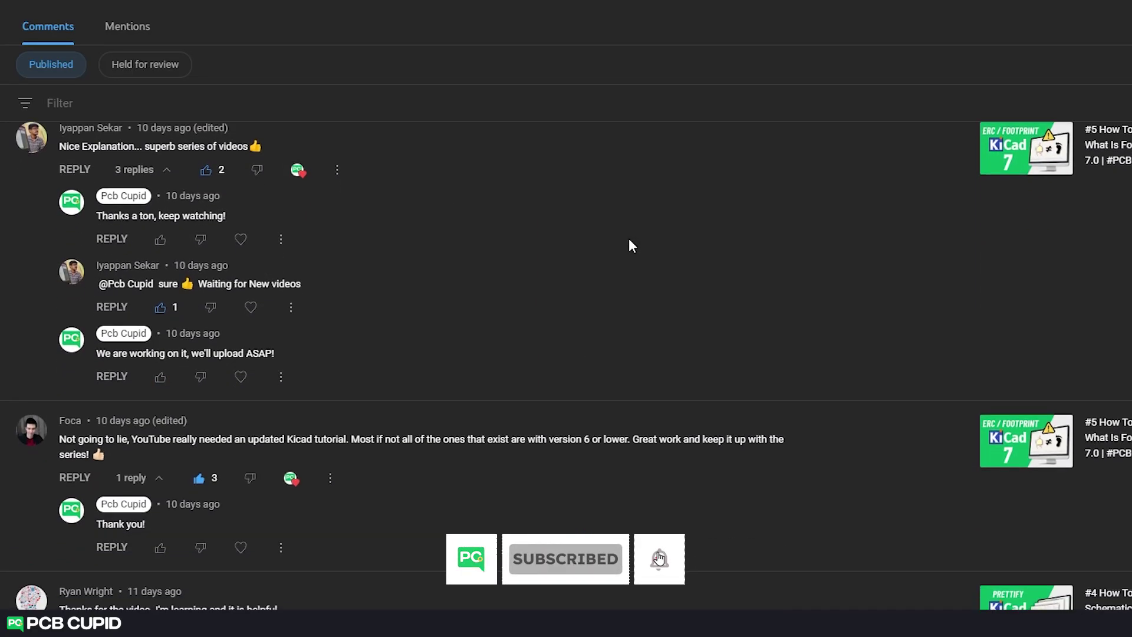
{"action": "scroll", "coordinate": [628, 239], "scroll_direction": "down", "scroll_amount": 1}
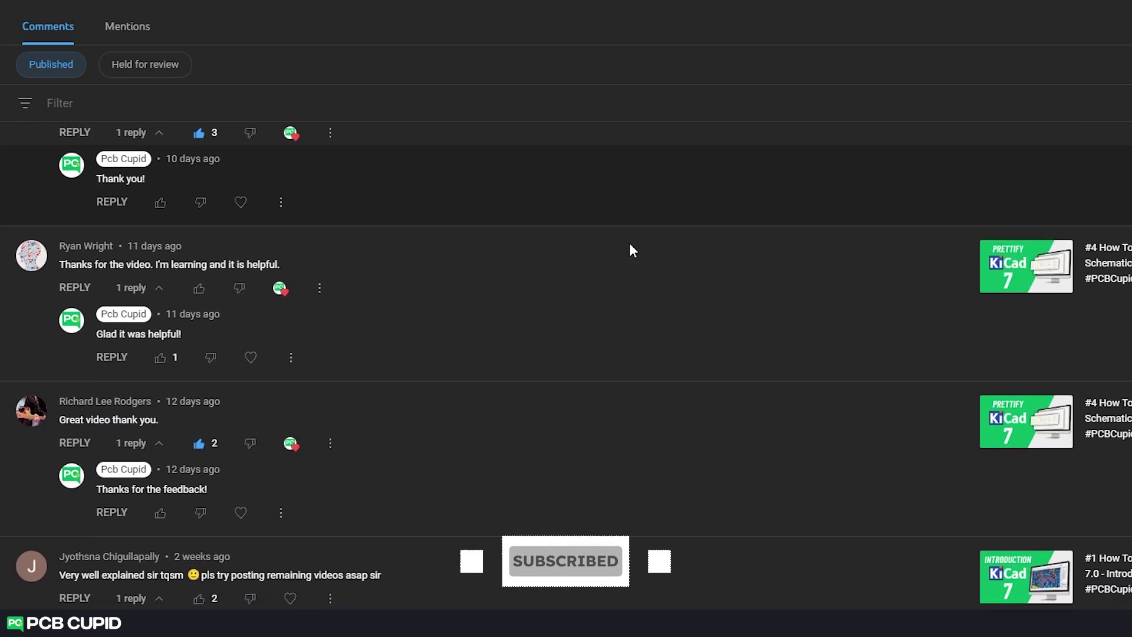
{"action": "scroll", "coordinate": [630, 248], "scroll_direction": "up", "scroll_amount": 13}
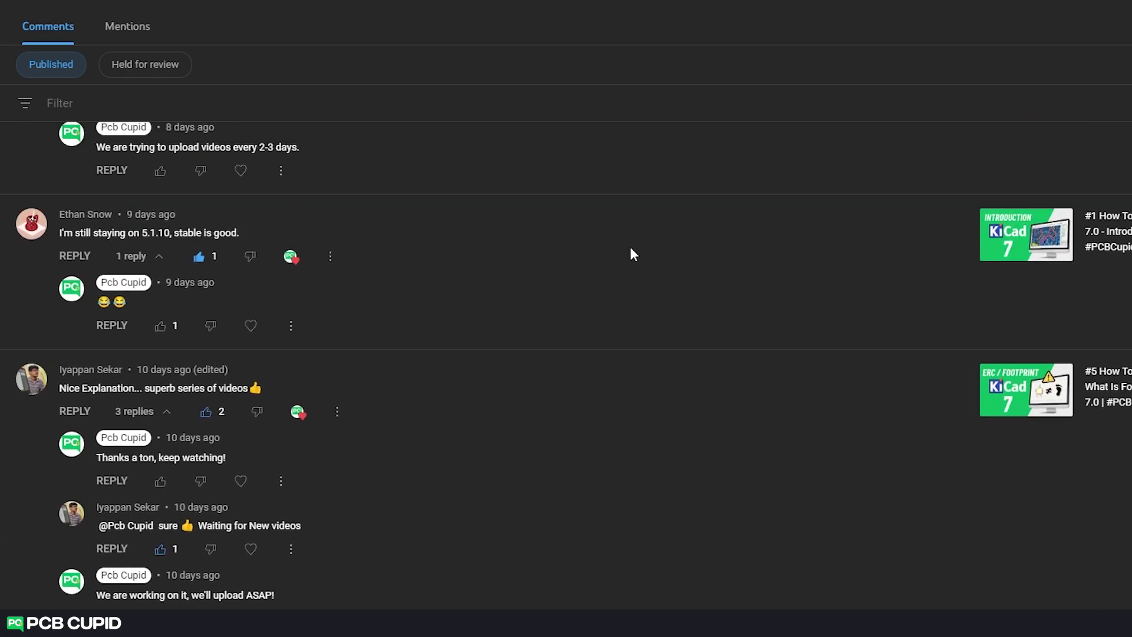
{"action": "scroll", "coordinate": [630, 253], "scroll_direction": "up", "scroll_amount": 5}
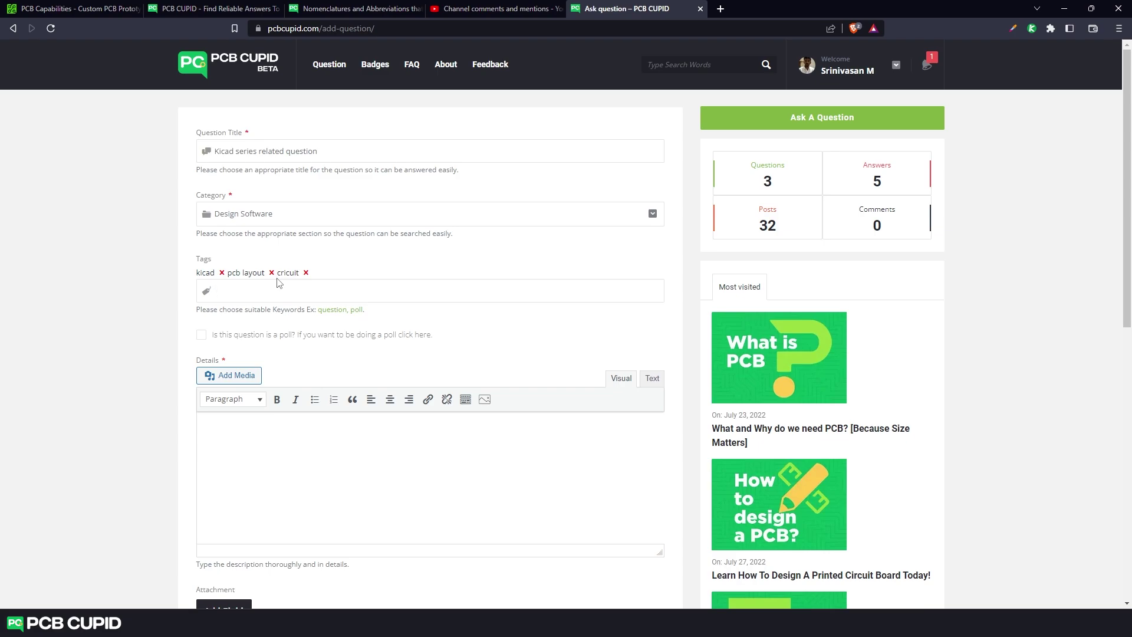
Paste 'Where can I find the net class label?' into the question's Details box
{"action": "left_click", "coordinate": [420, 486]}
{"action": "type", "text": "Where can I find the net class label?"}
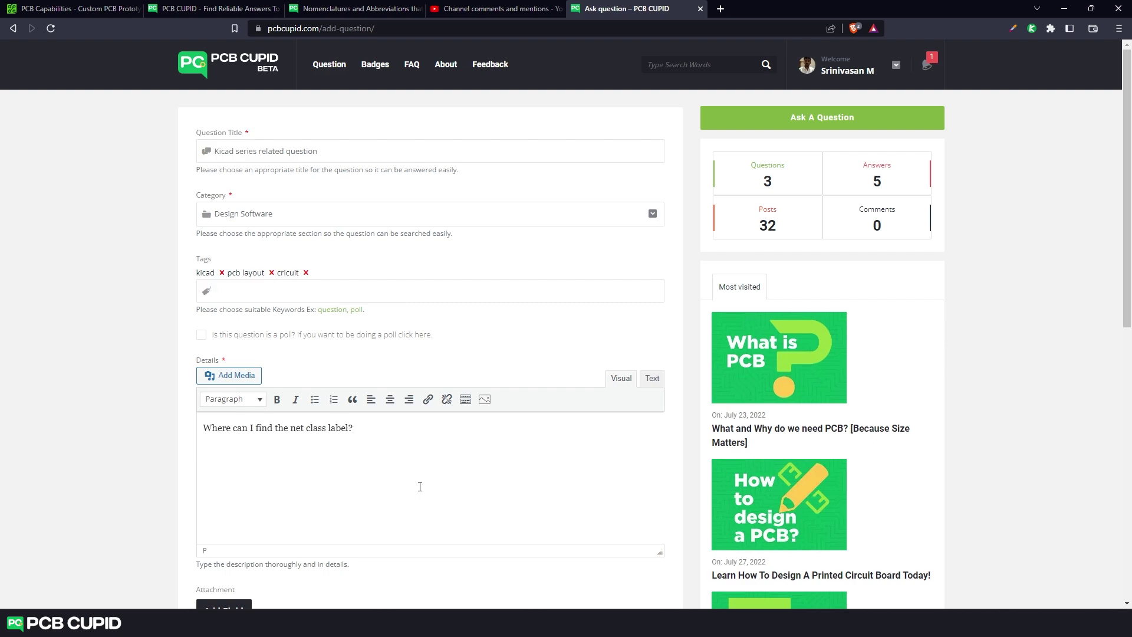